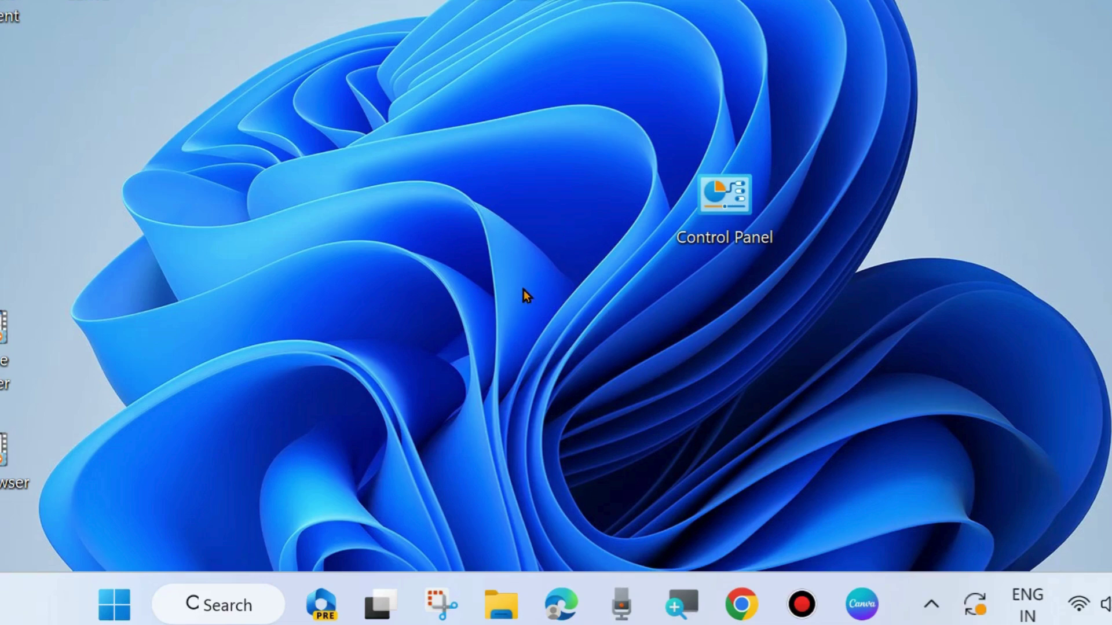
# Restart the computer
pyautogui.rightClick(116, 590)
pyautogui.moveTo(123, 528)
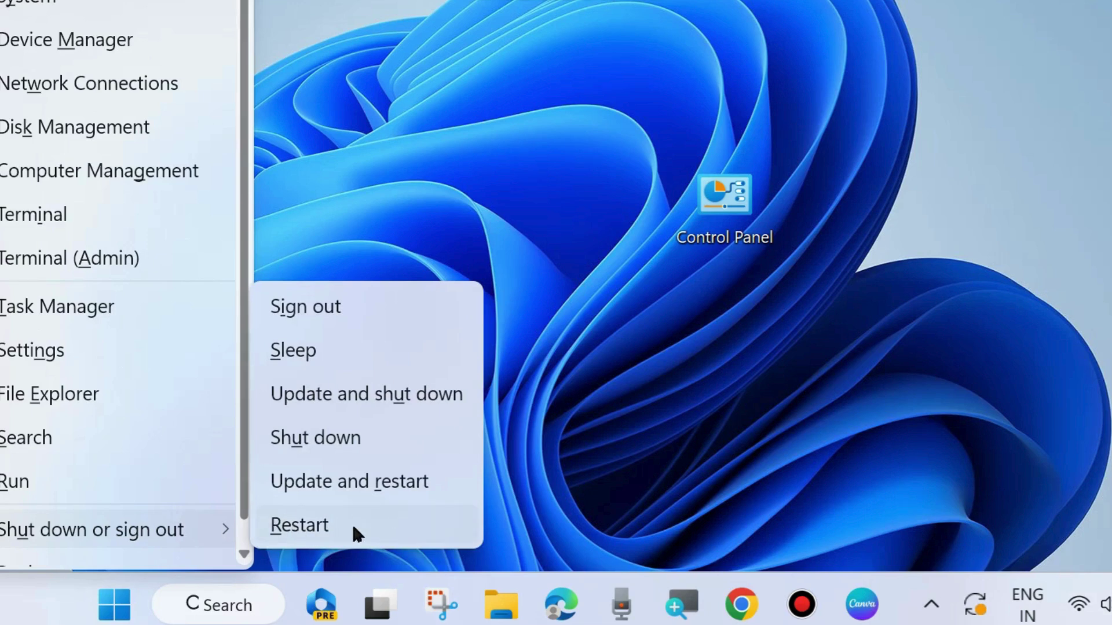
pyautogui.click(317, 525)
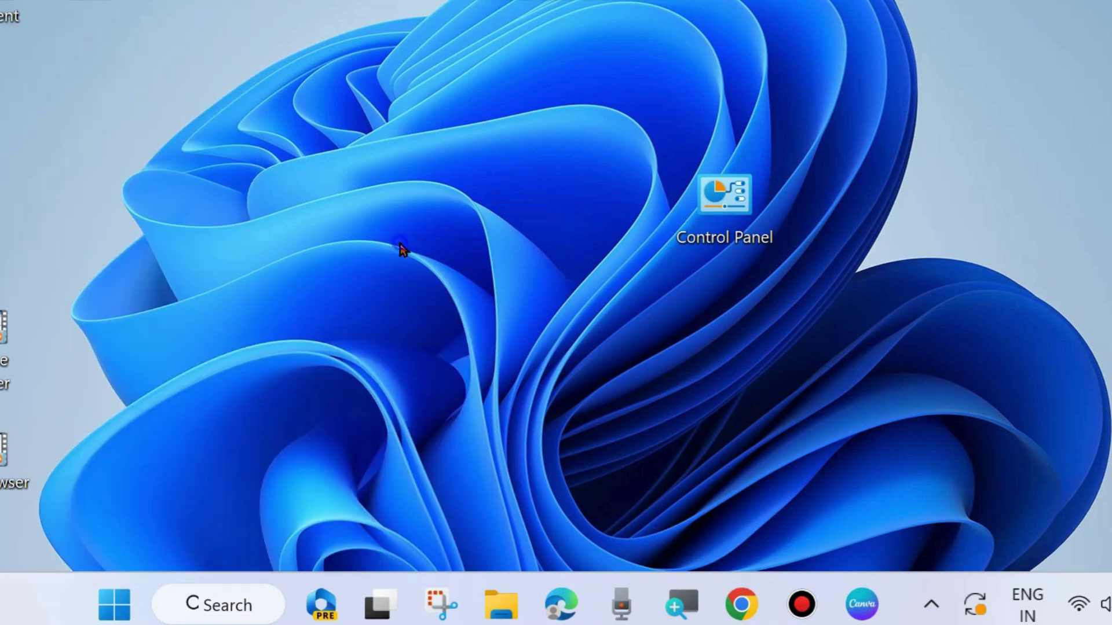
pyautogui.rightClick(422, 280)
pyautogui.hotkey('ctrl', 'z')
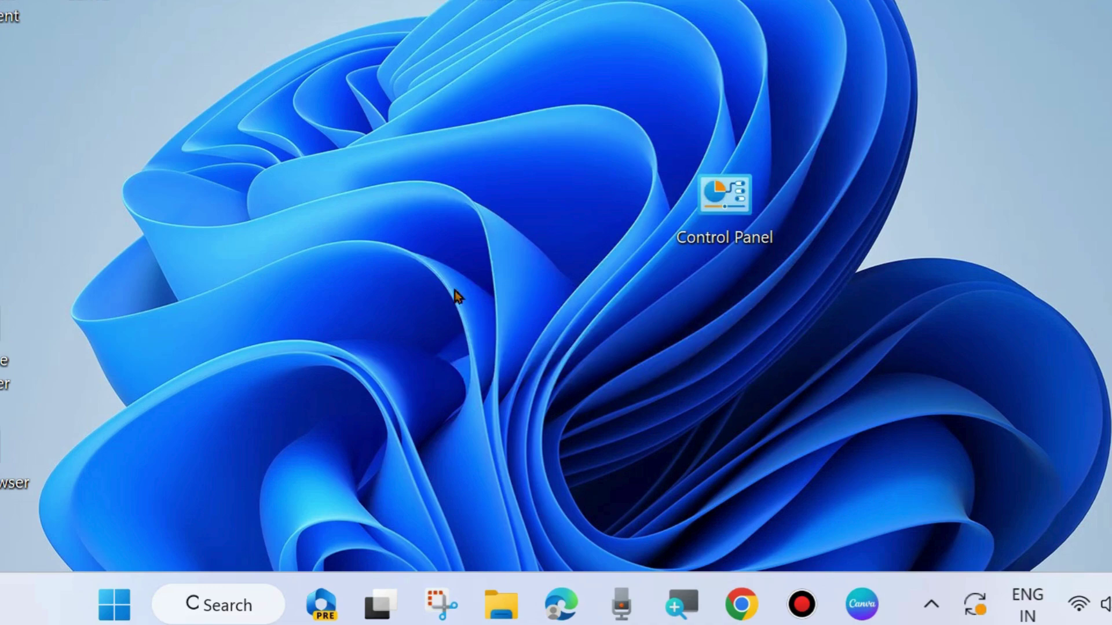
# Switch to the Google Chrome window showing the New Tab page and open a new Incognito window from it
pyautogui.moveTo(742, 605)
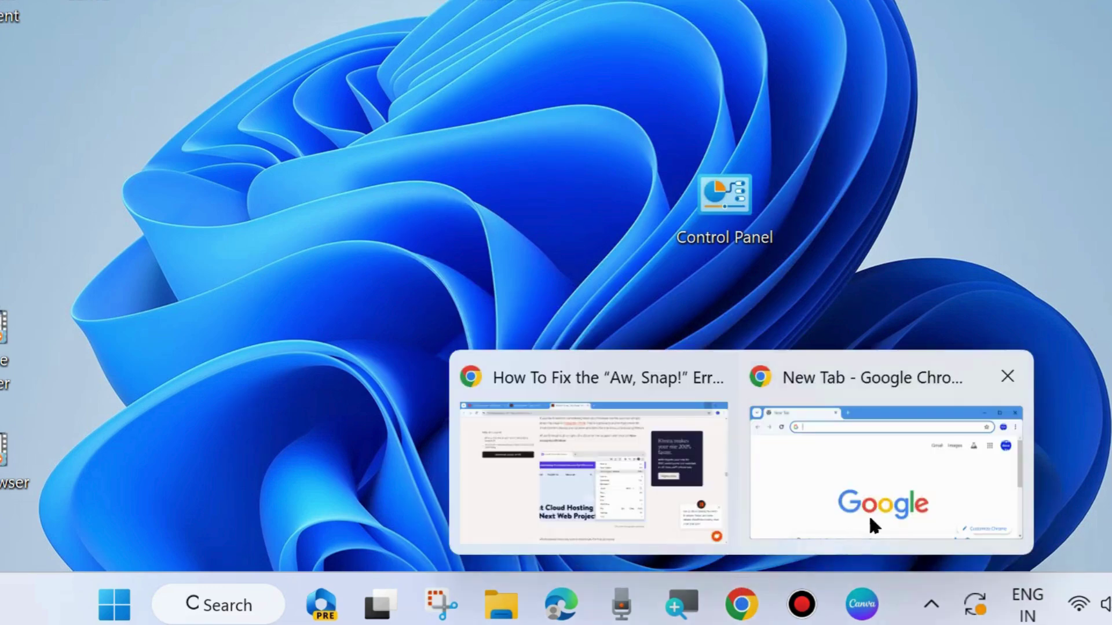
pyautogui.click(901, 460)
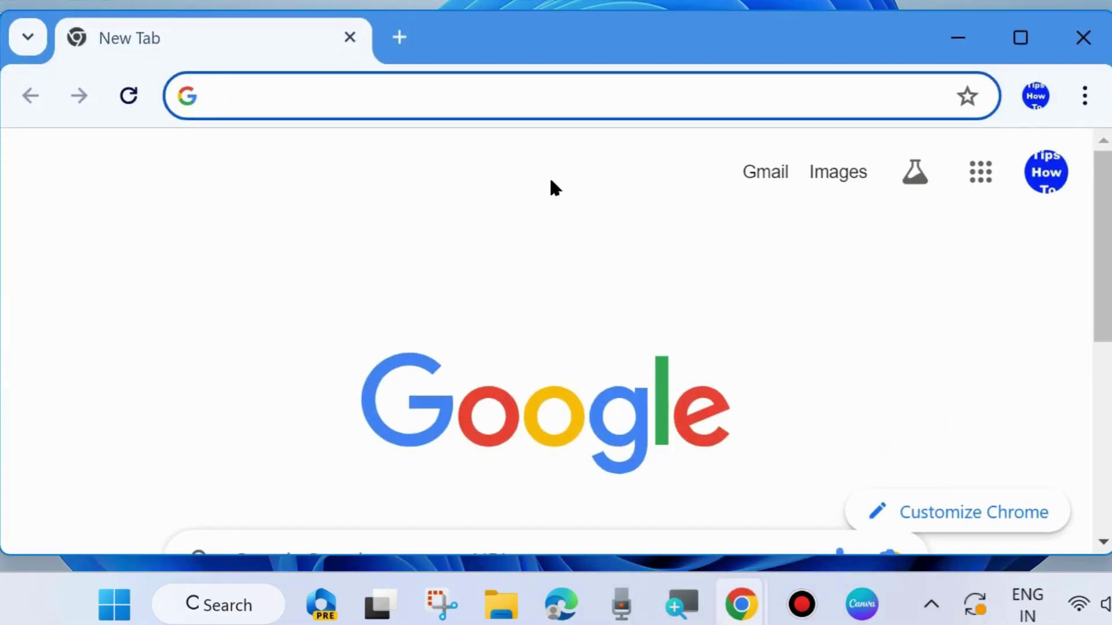
pyautogui.click(1085, 97)
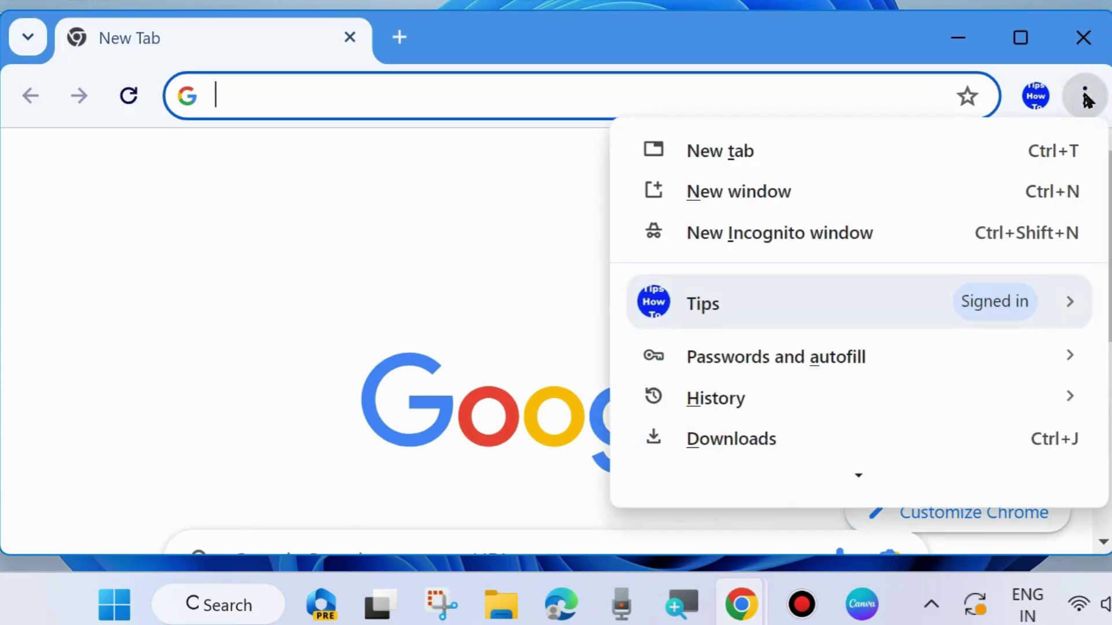
pyautogui.click(763, 237)
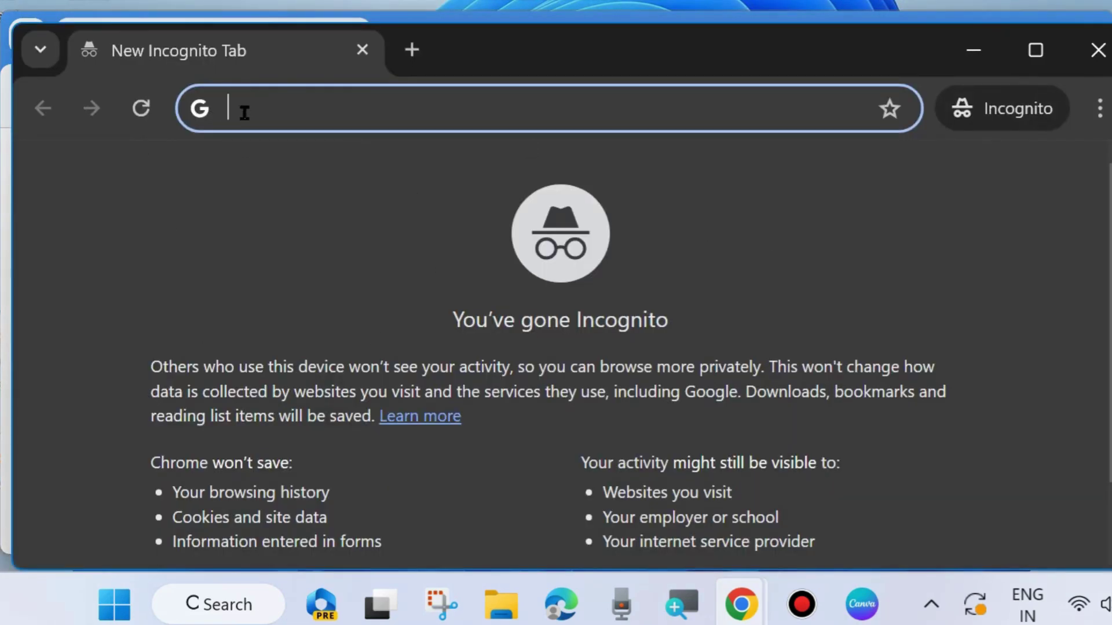
# Look over the Incognito start page, and close the Incognito window
pyautogui.scroll(-1, 395, 352)
pyautogui.scroll(-1, 395, 352)
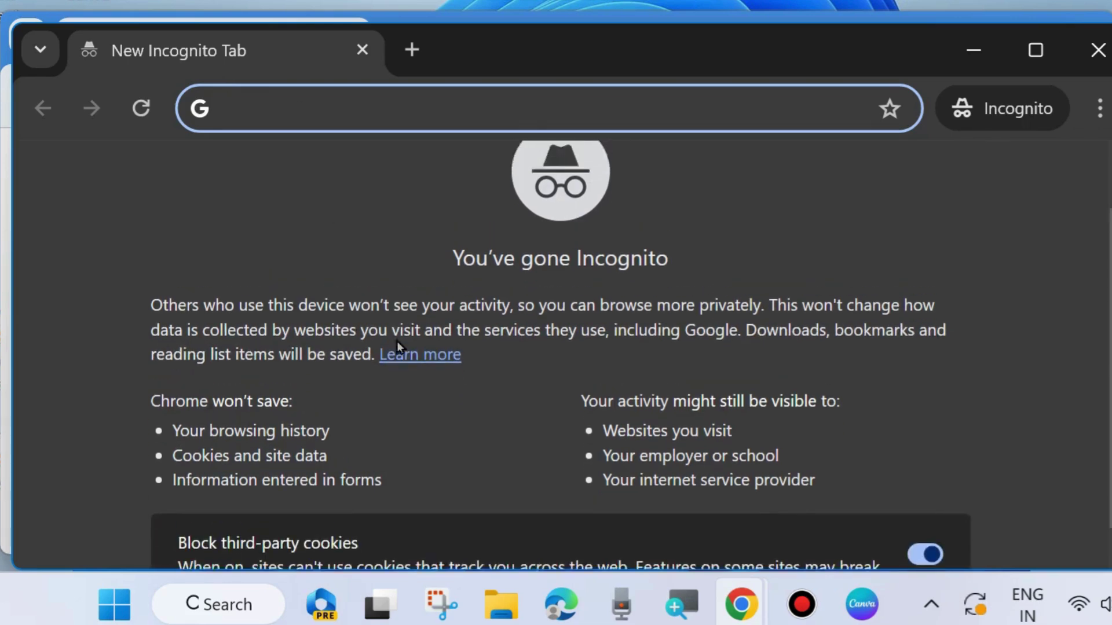
pyautogui.scroll(2, 396, 348)
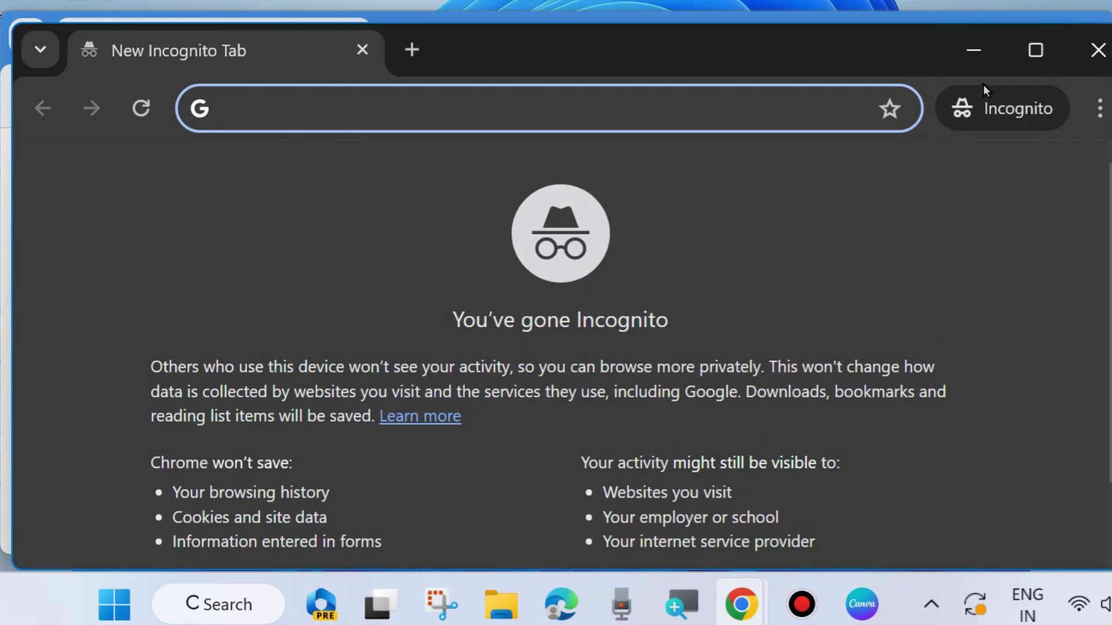
pyautogui.click(1098, 50)
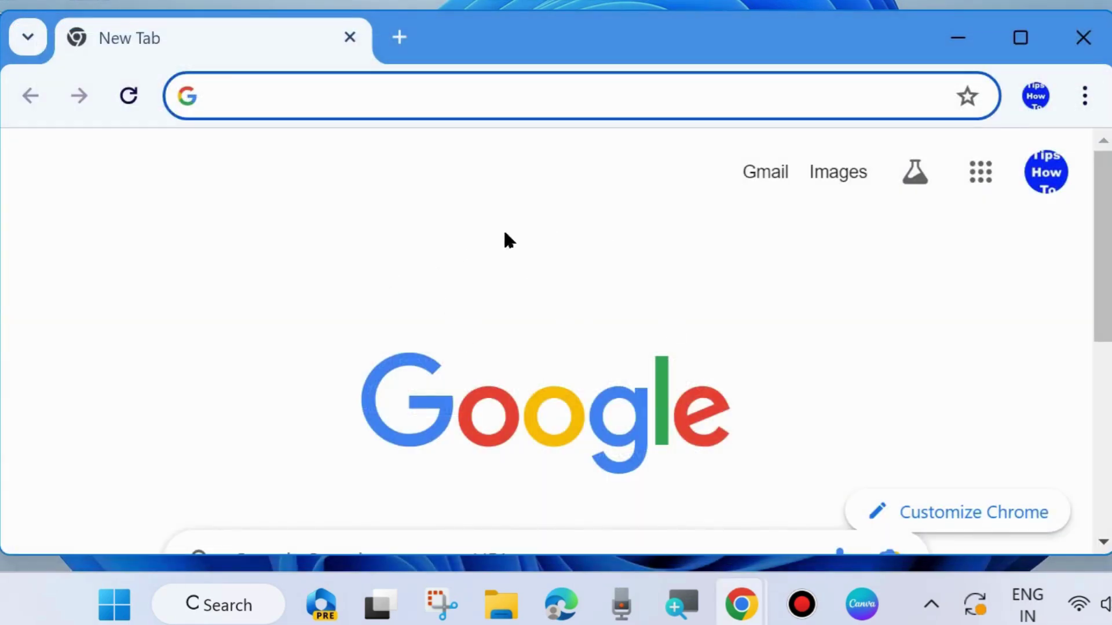
# Open the browser settings and go to the Privacy and security section
pyautogui.click(1084, 99)
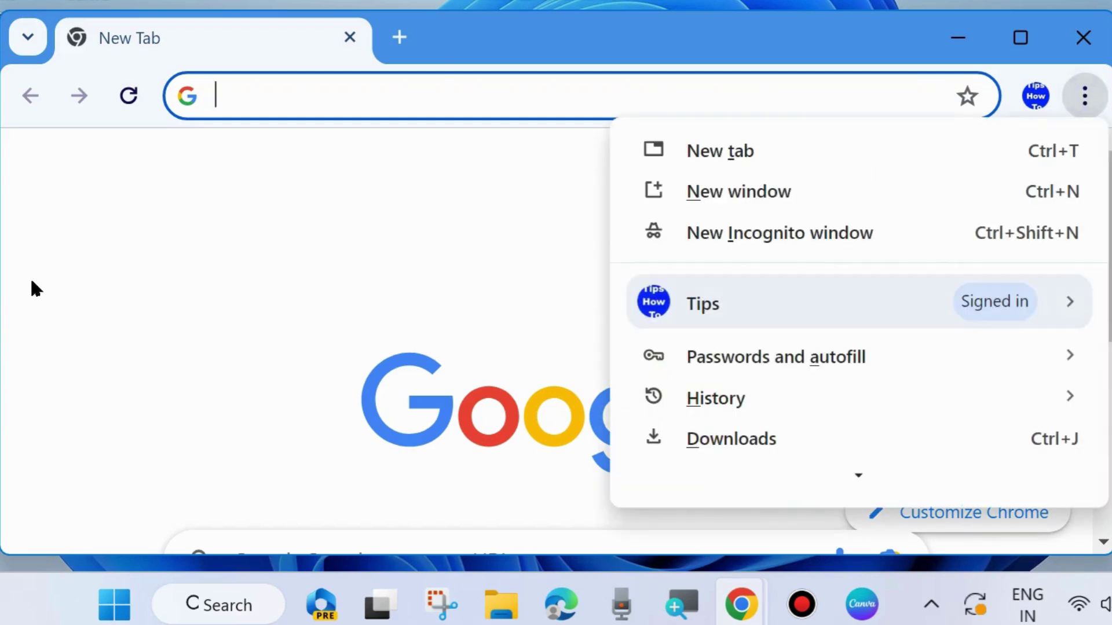
pyautogui.moveTo(858, 475)
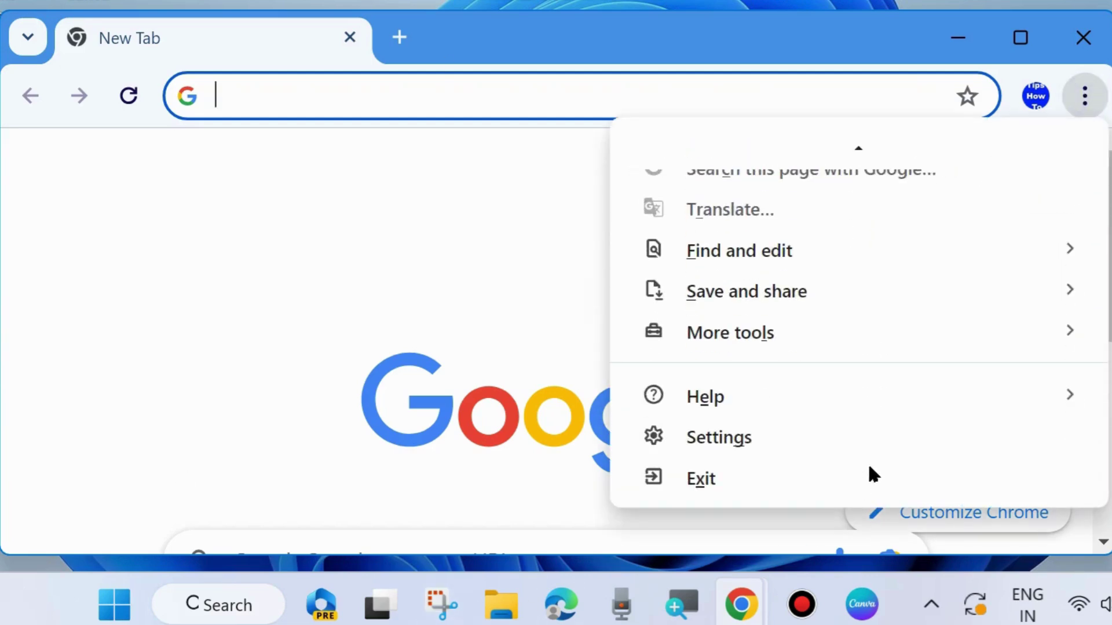
pyautogui.click(718, 439)
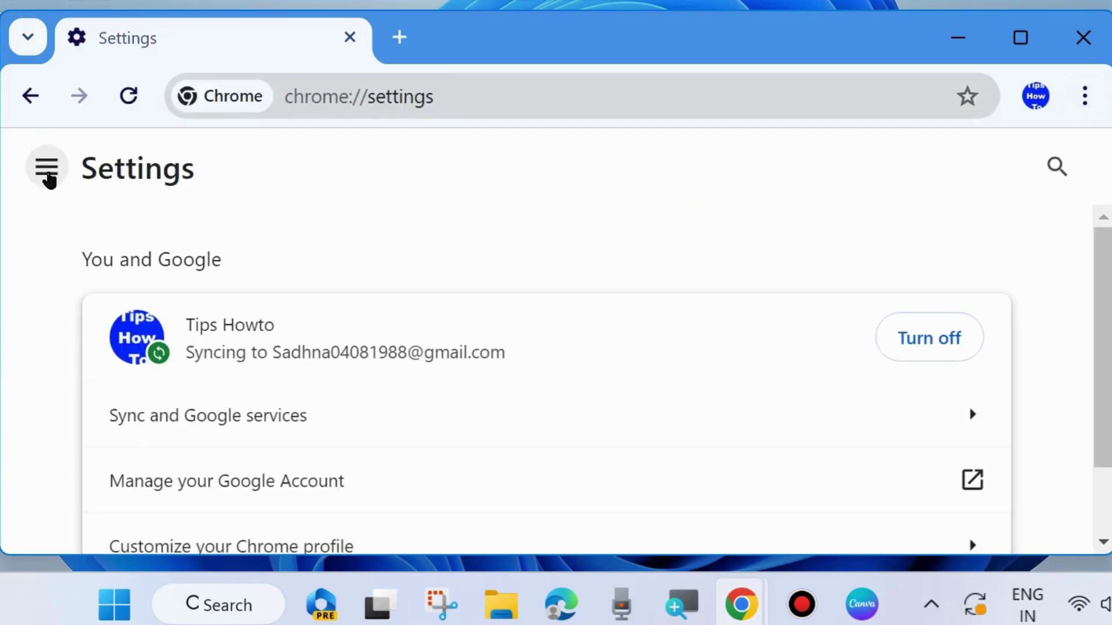
pyautogui.click(49, 174)
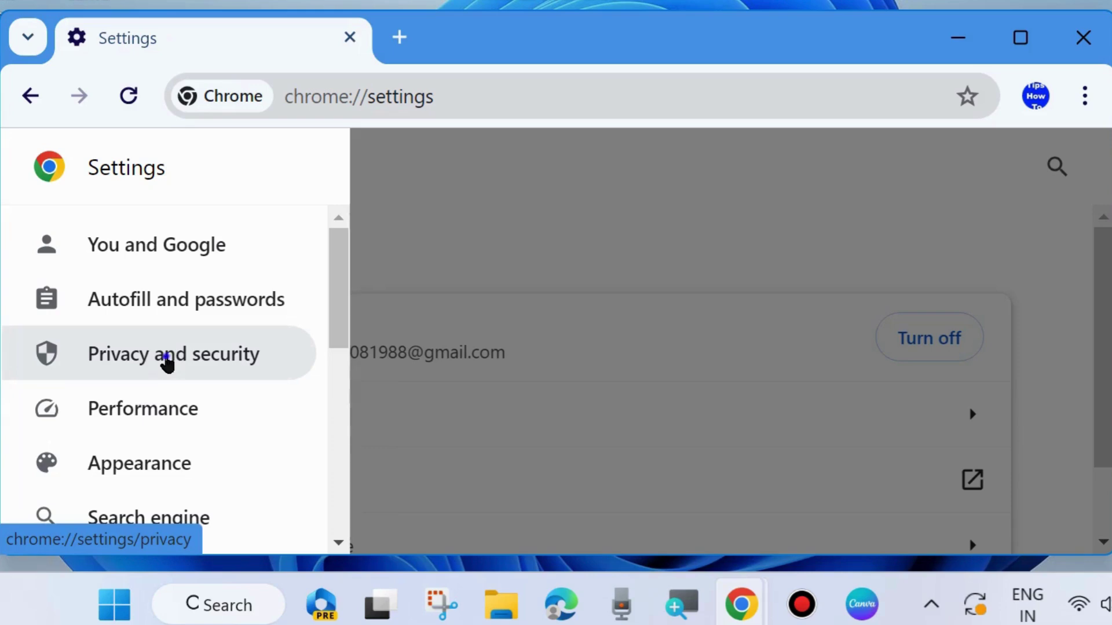
pyautogui.click(167, 364)
pyautogui.scroll(-3, 457, 442)
pyautogui.scroll(4, 458, 441)
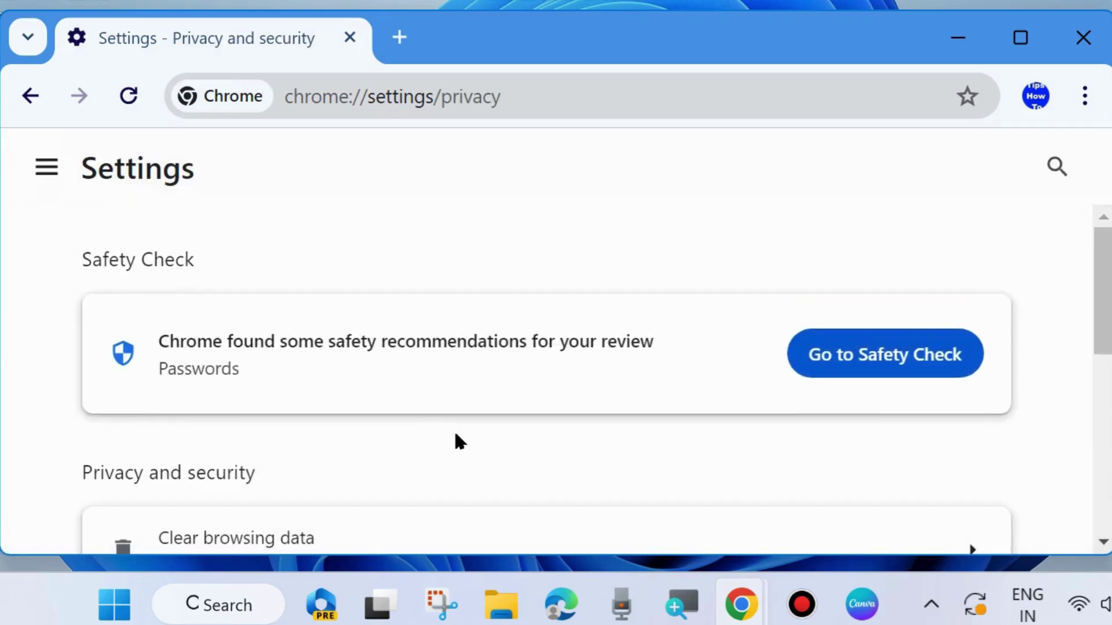
# Clear browsing history, download history, cookies and other site data, and cached images and files for All time, using the advanced clearing options
pyautogui.scroll(-2, 457, 441)
pyautogui.scroll(-2, 455, 438)
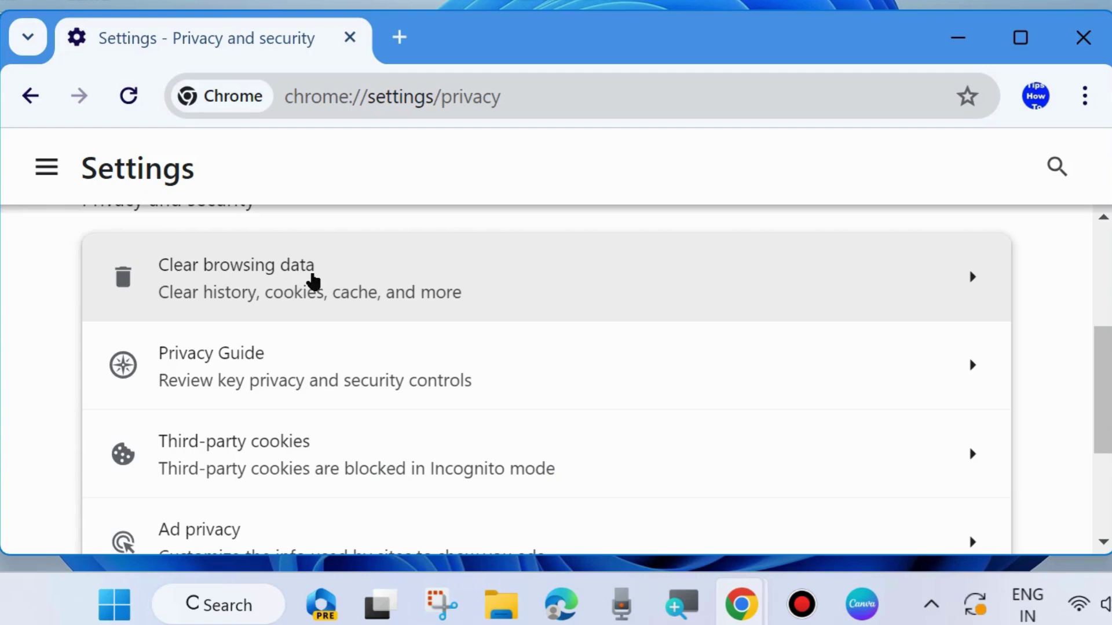
pyautogui.click(313, 280)
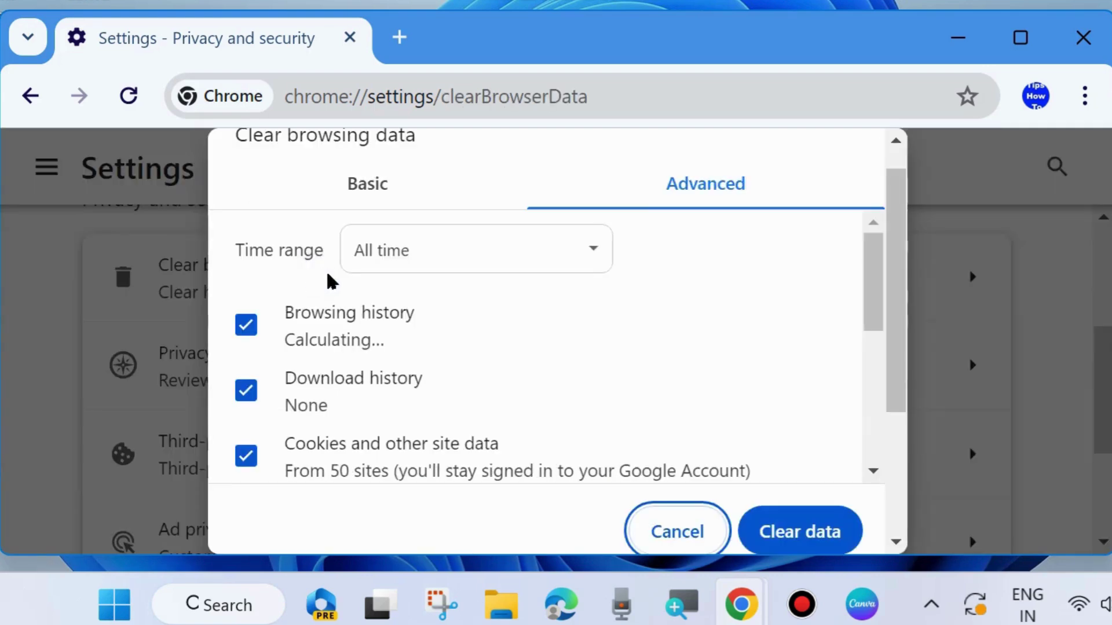
pyautogui.click(707, 190)
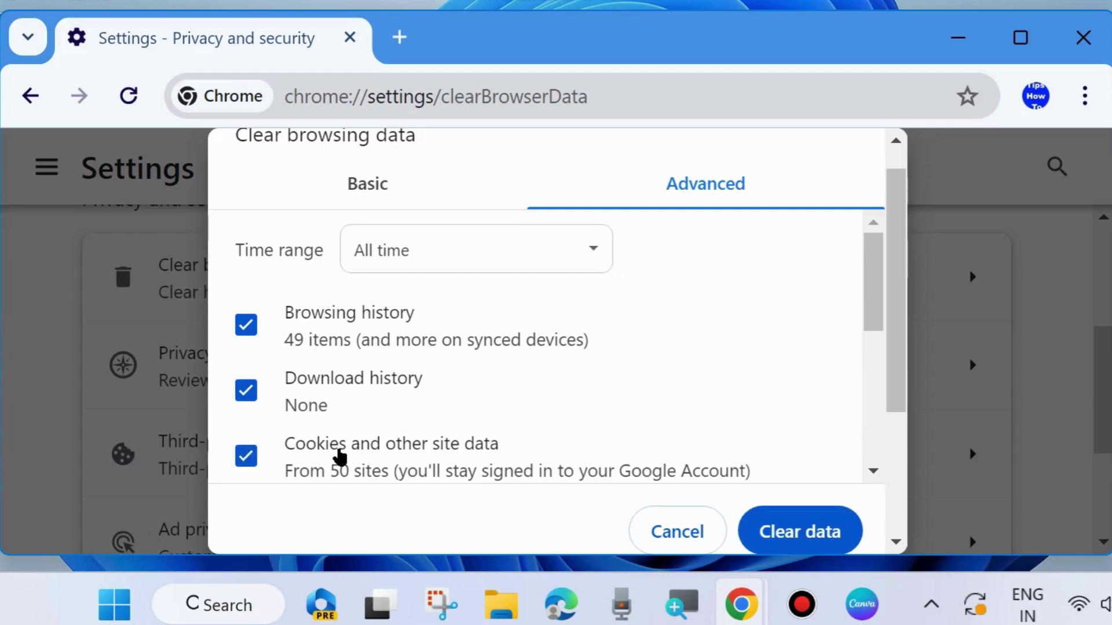
pyautogui.scroll(-2, 340, 458)
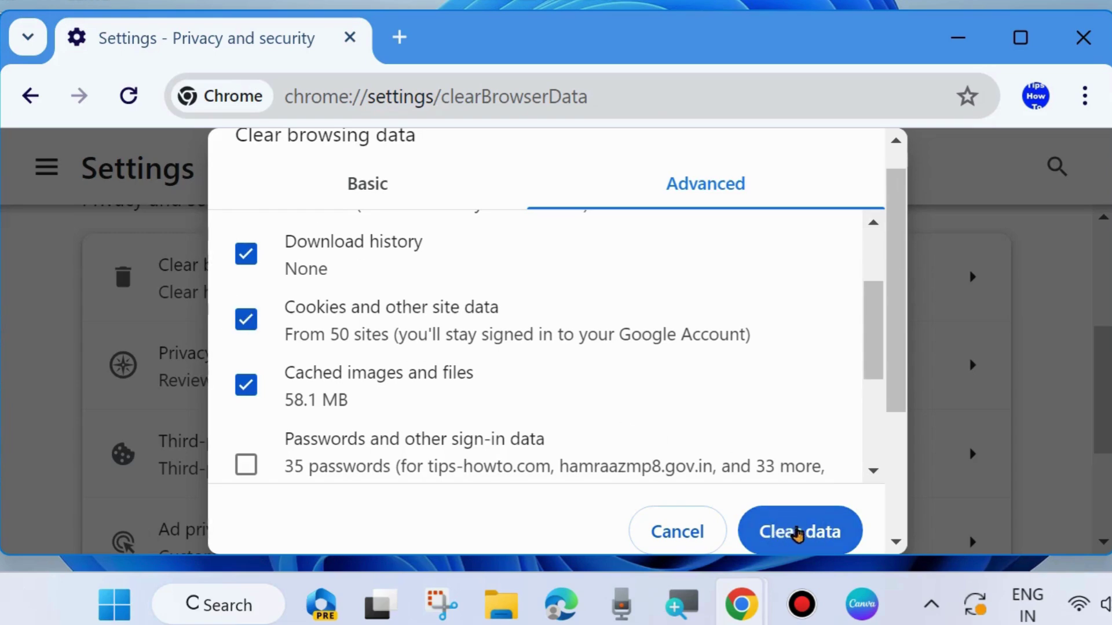
pyautogui.click(793, 531)
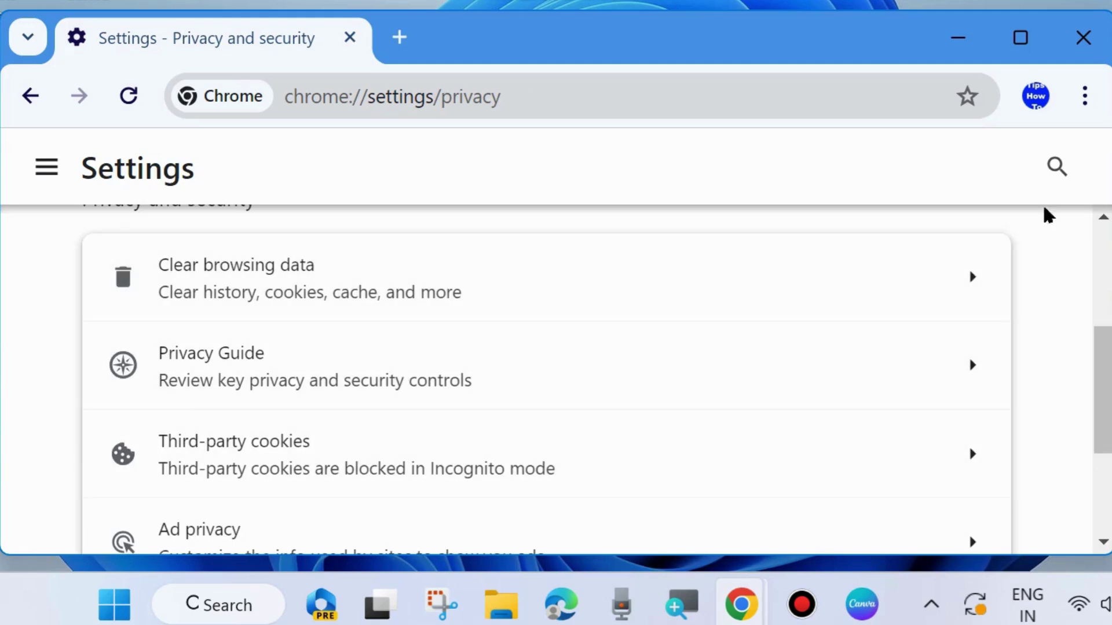
# Replace the Settings tab with a new tab and open the page for managing extensions
pyautogui.click(399, 37)
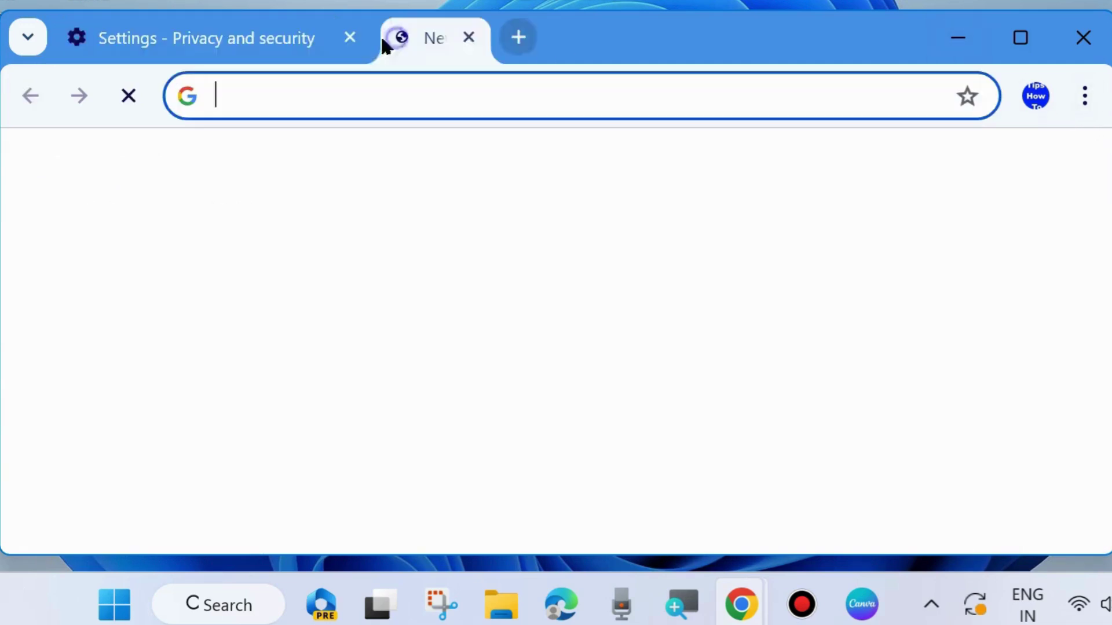
pyautogui.click(349, 37)
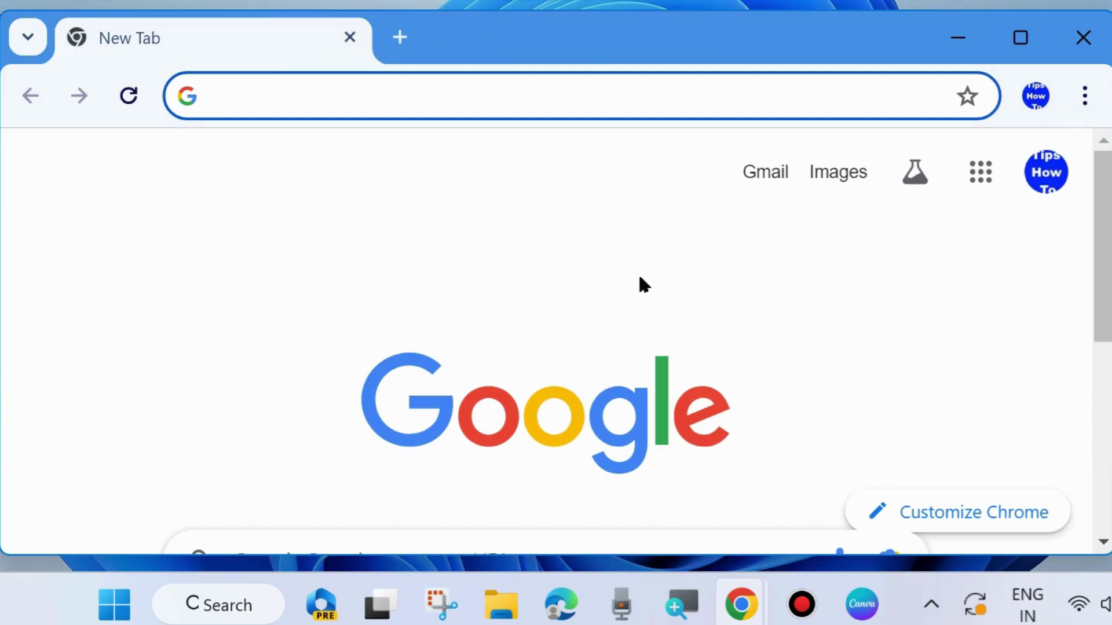
pyautogui.click(1085, 98)
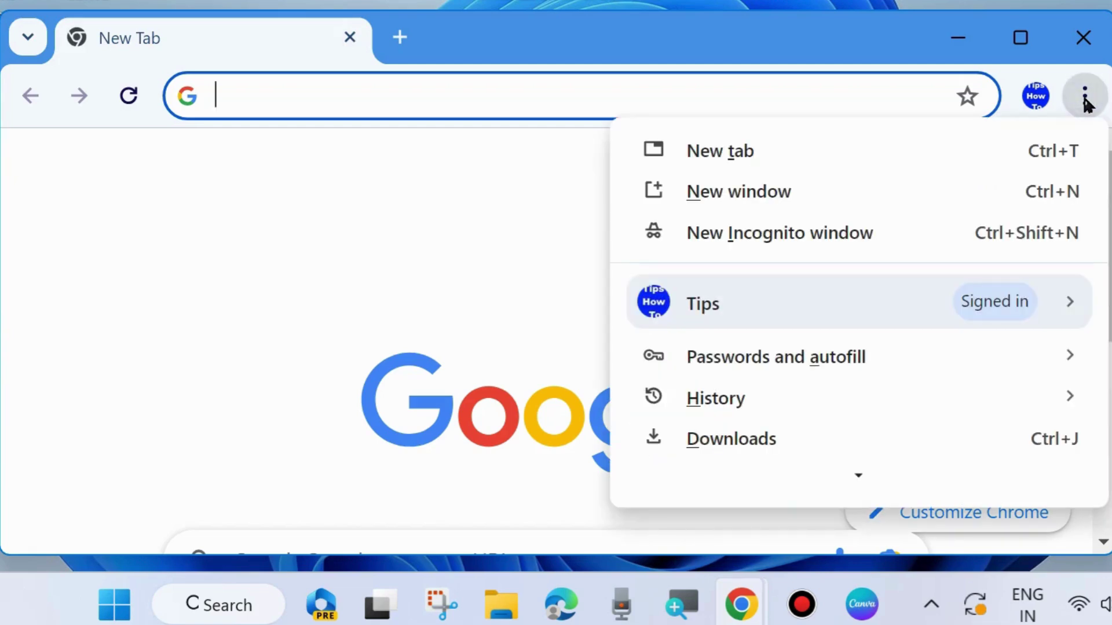
pyautogui.moveTo(849, 477)
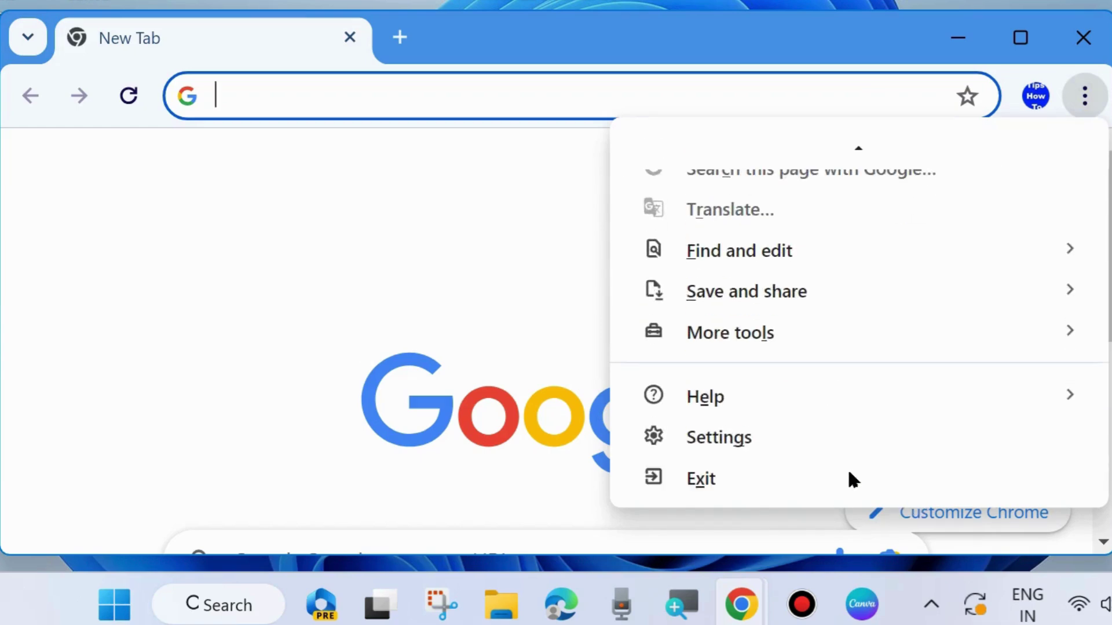
pyautogui.scroll(3, 751, 432)
pyautogui.moveTo(755, 379)
pyautogui.scroll(3, 752, 377)
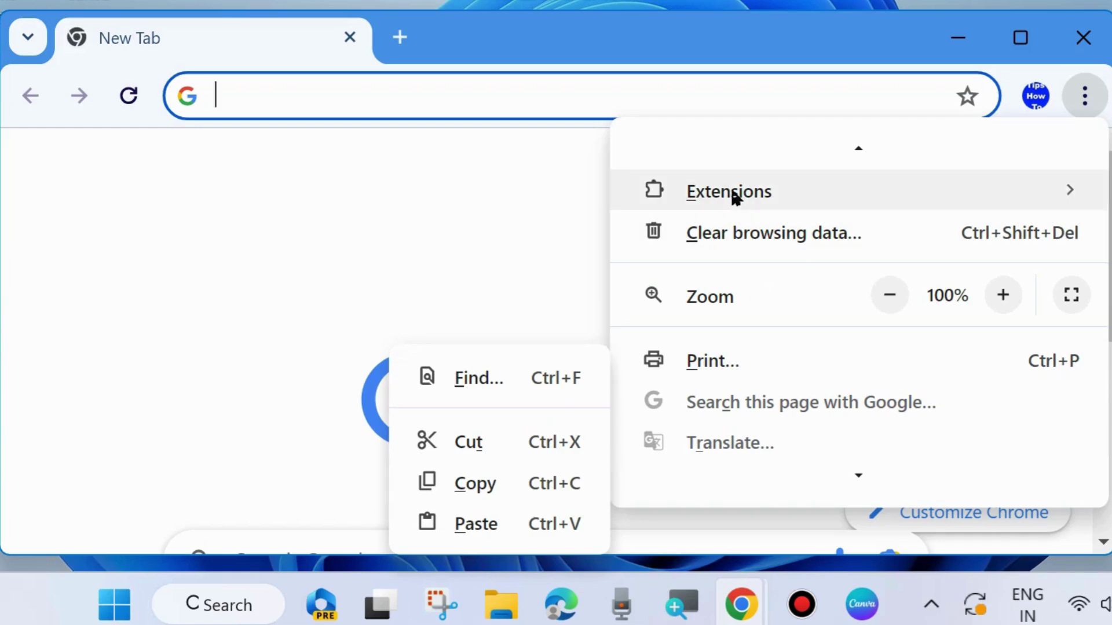
pyautogui.moveTo(733, 196)
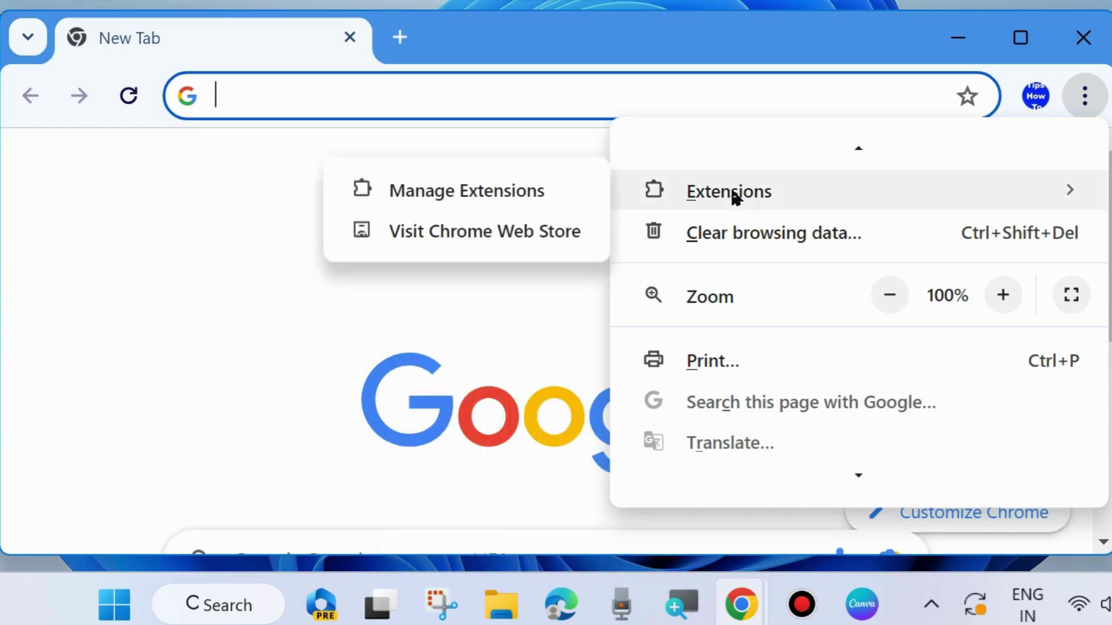
pyautogui.click(476, 197)
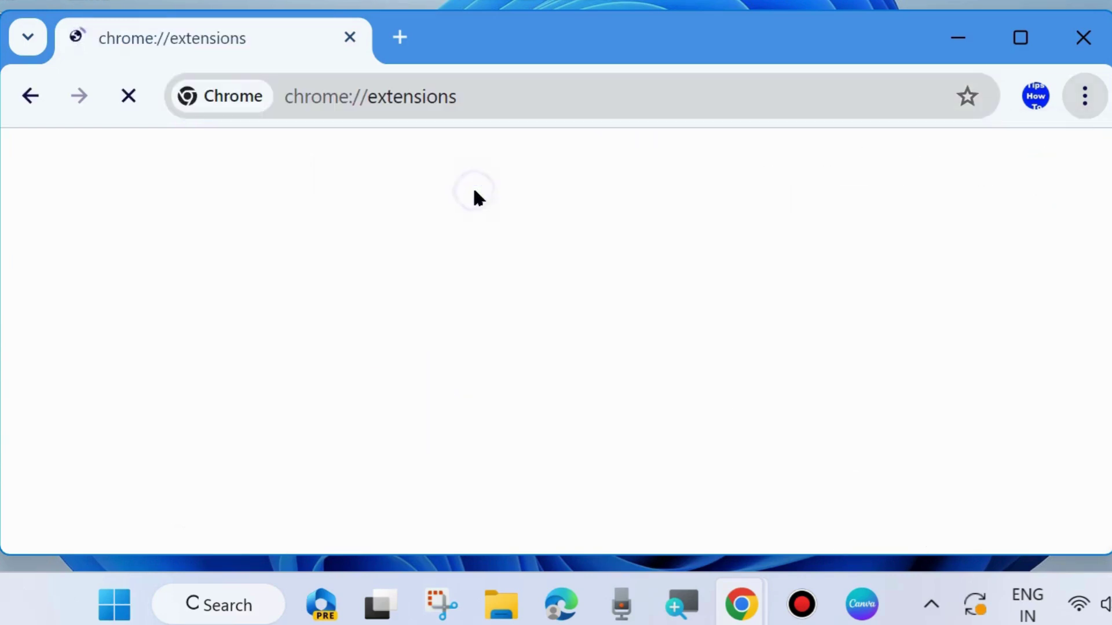
# Review whether each installed extension is turned on or off, and replace the Extensions tab with a new tab
pyautogui.scroll(-2, 509, 276)
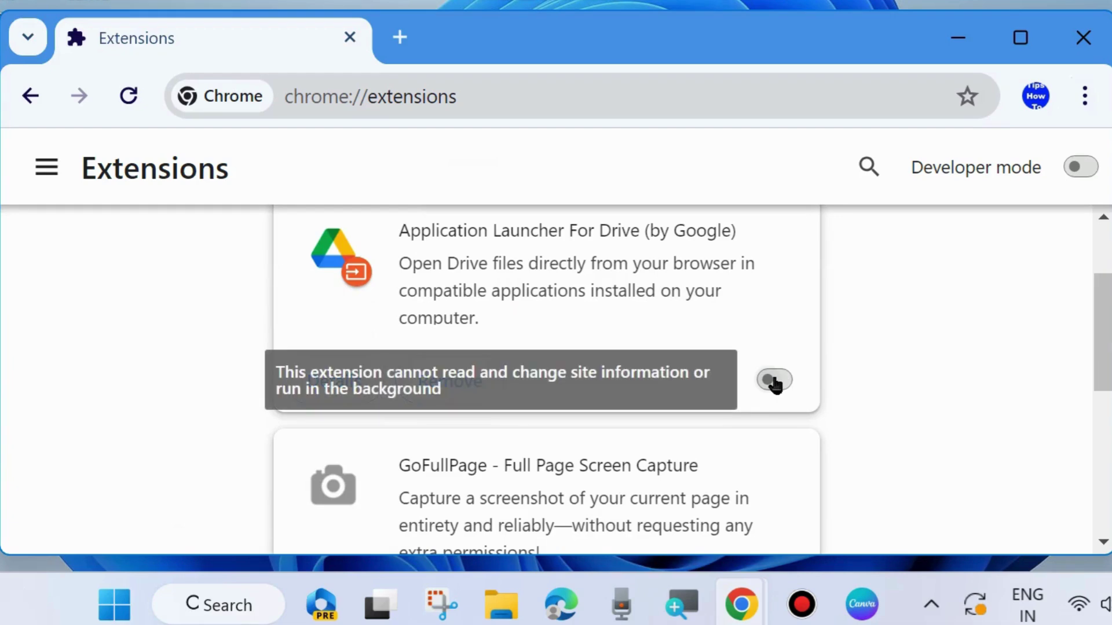
pyautogui.scroll(-2, 773, 398)
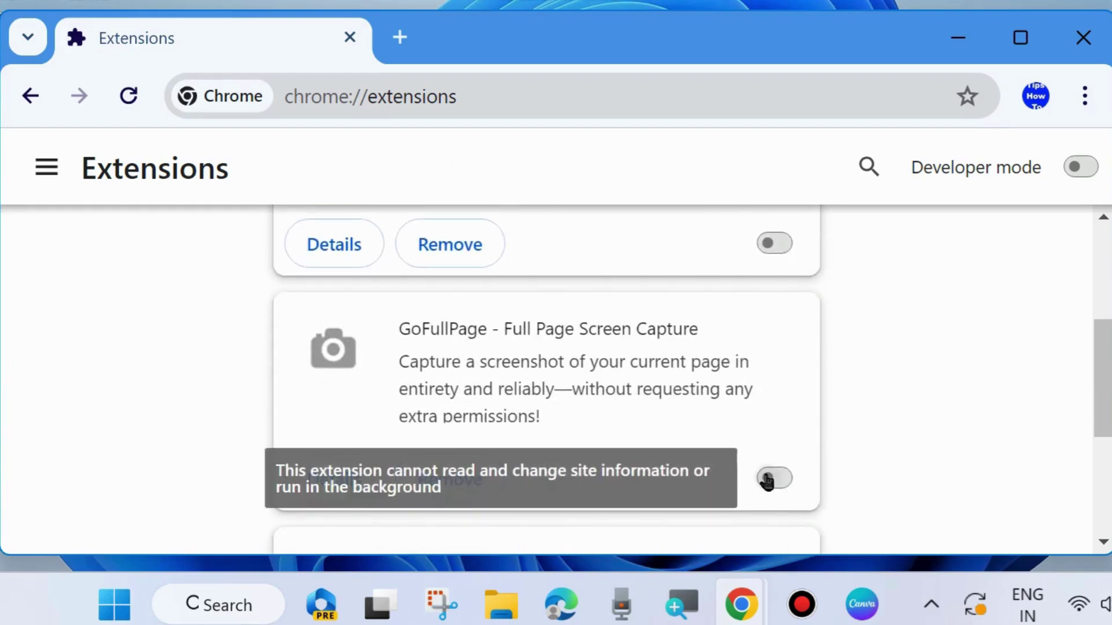
pyautogui.scroll(-4, 770, 486)
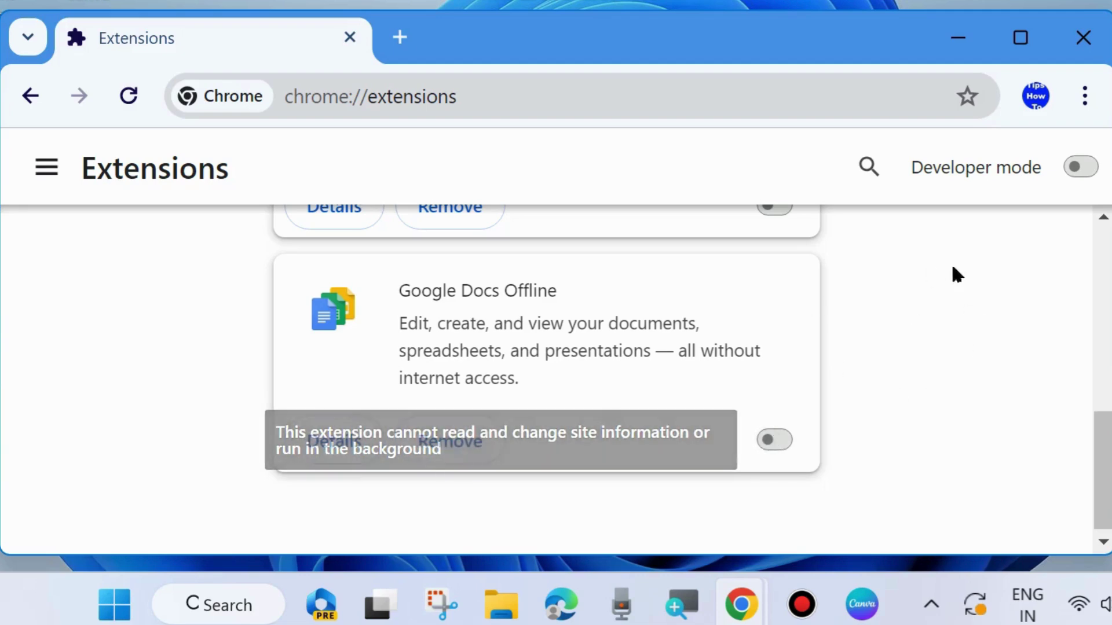
pyautogui.click(406, 42)
pyautogui.click(351, 38)
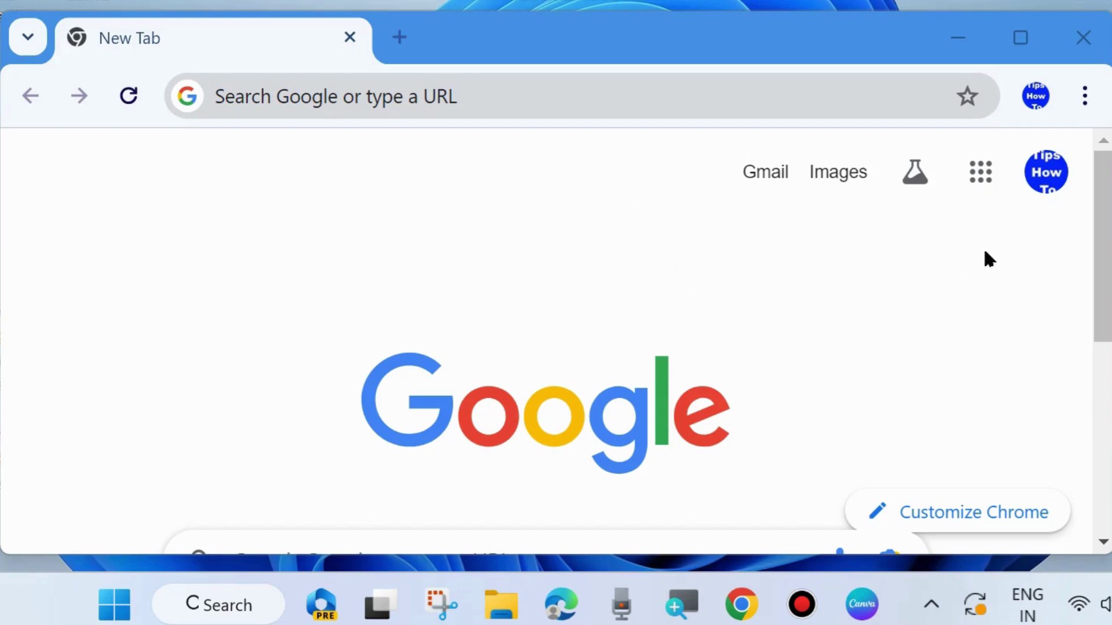
# Open the browser settings and go to the About Chrome page to check for updates
pyautogui.click(1085, 97)
pyautogui.scroll(-3, 869, 484)
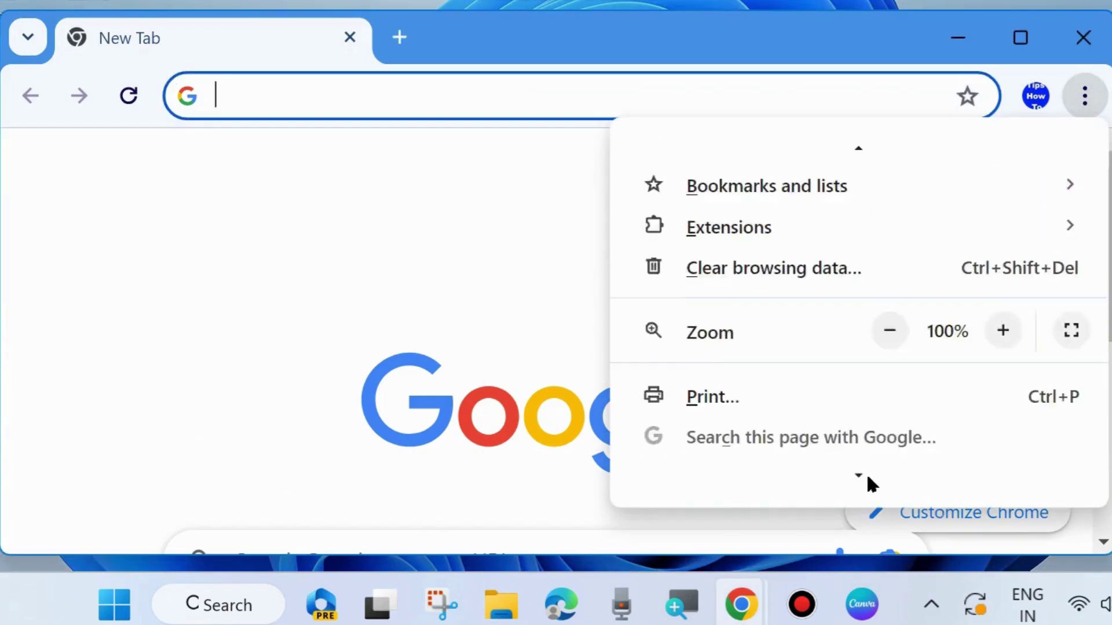
pyautogui.scroll(-3, 865, 472)
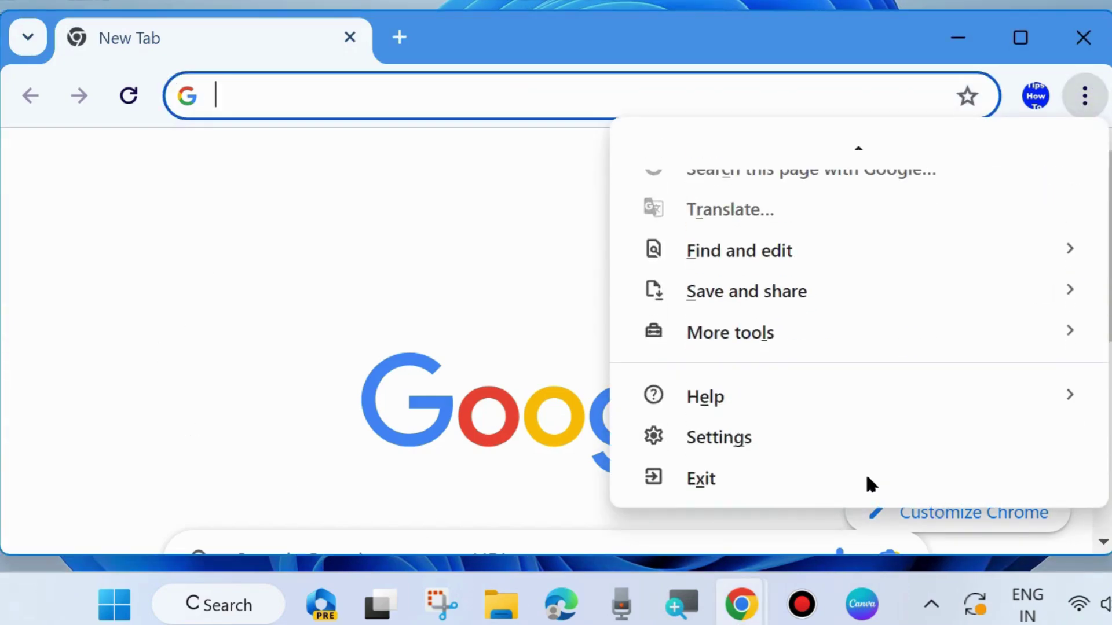
pyautogui.click(738, 438)
pyautogui.click(47, 168)
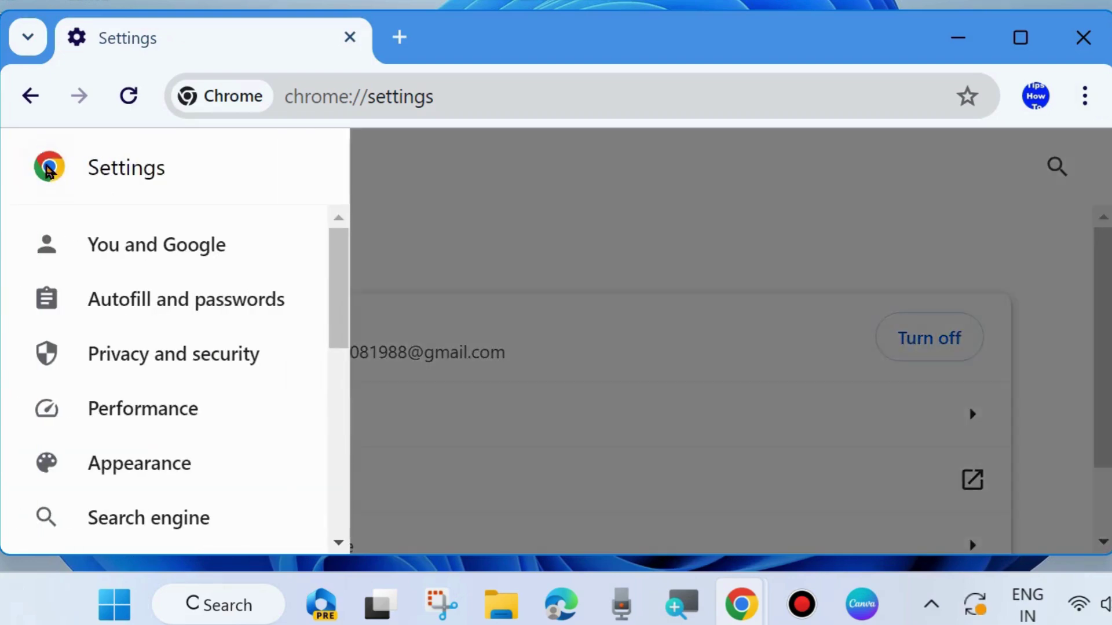
pyautogui.scroll(-5, 174, 458)
pyautogui.scroll(-2, 173, 457)
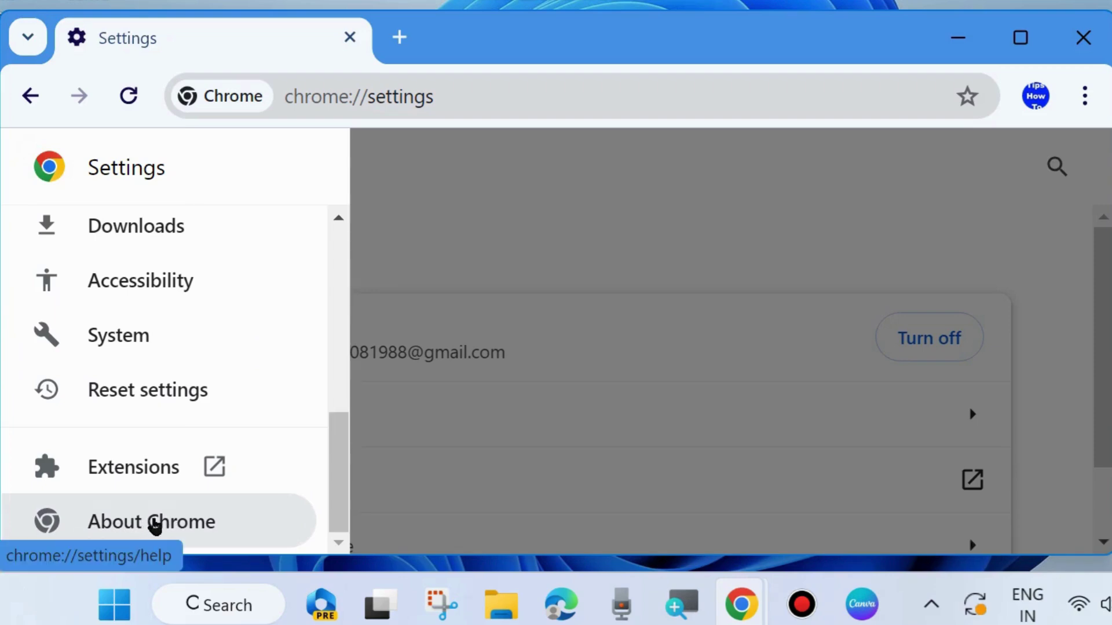
pyautogui.click(154, 523)
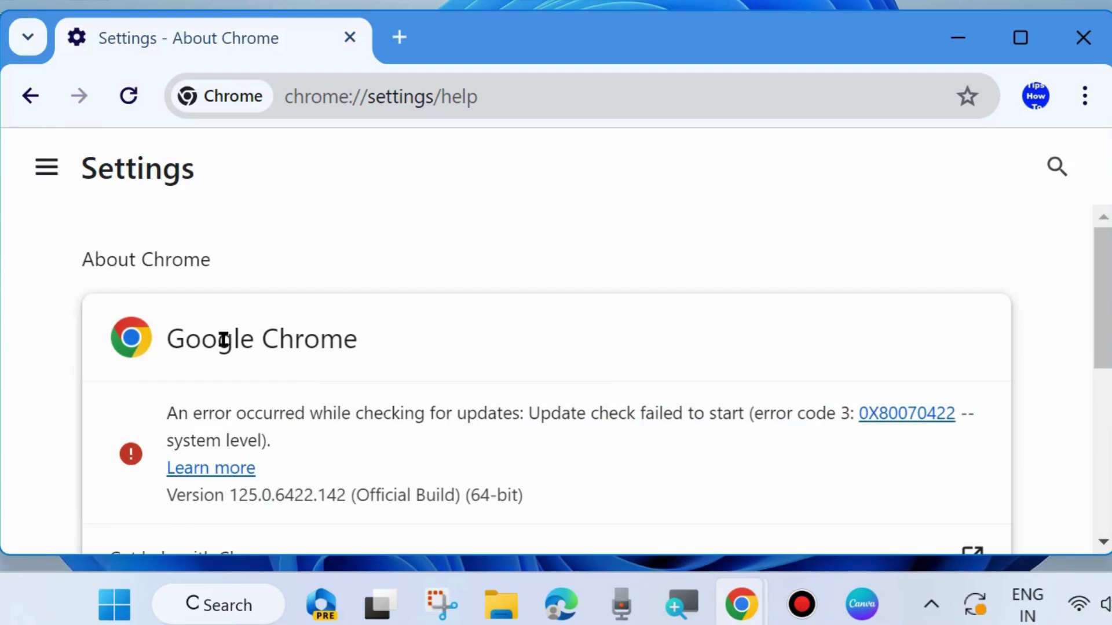
# Review the update check status on the About Chrome page, and replace the Settings tab with a new tab
pyautogui.scroll(-2, 366, 390)
pyautogui.scroll(2, 367, 383)
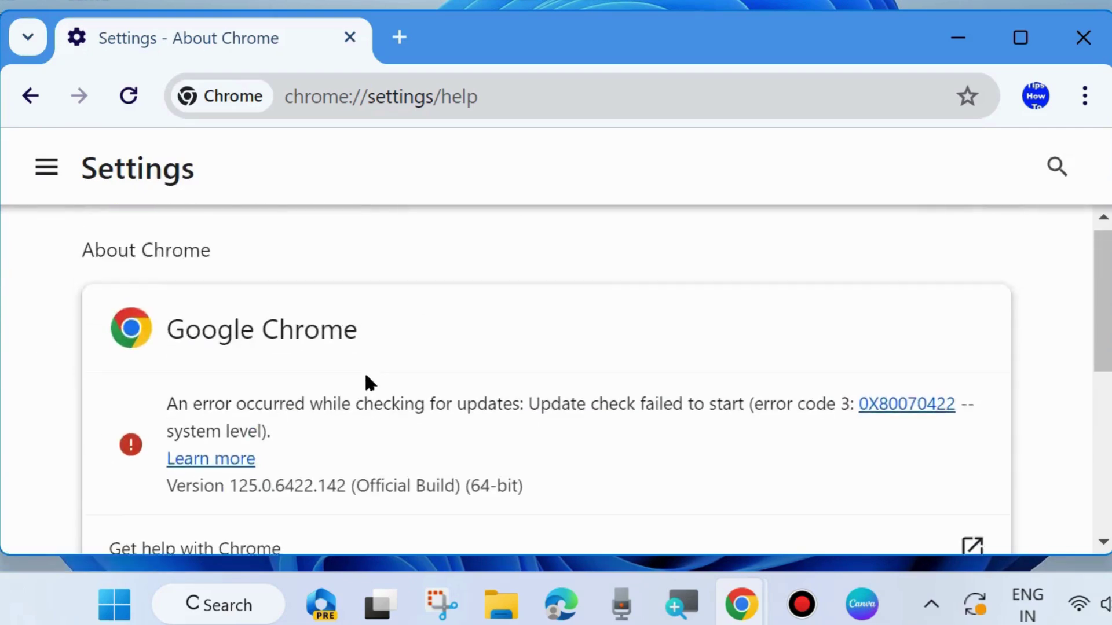
pyautogui.moveTo(168, 416); pyautogui.dragTo(521, 417)
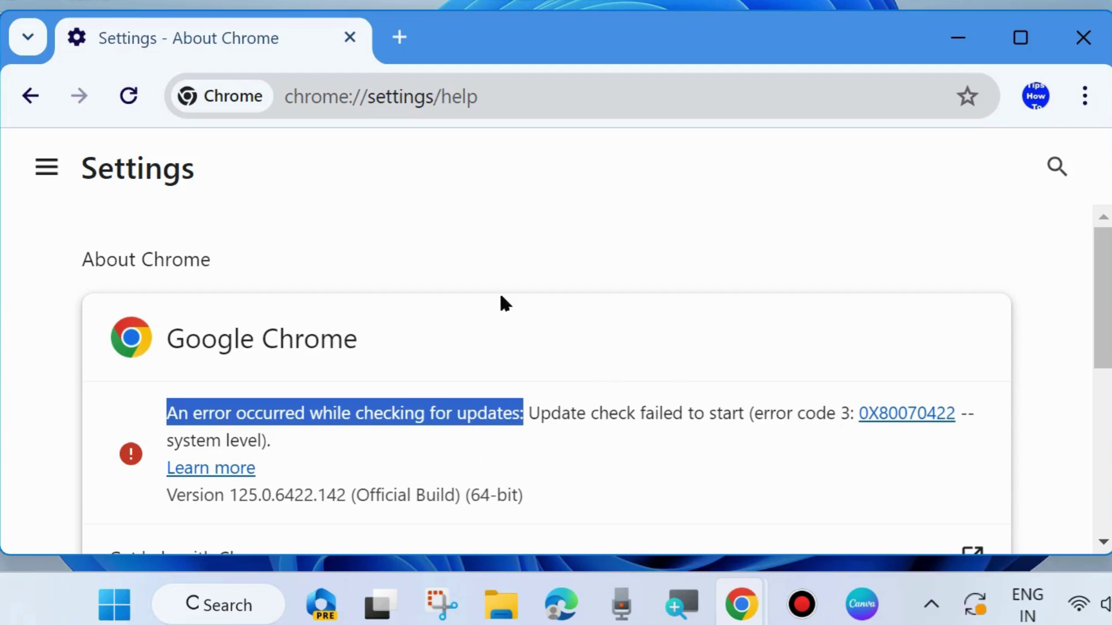
pyautogui.click(401, 37)
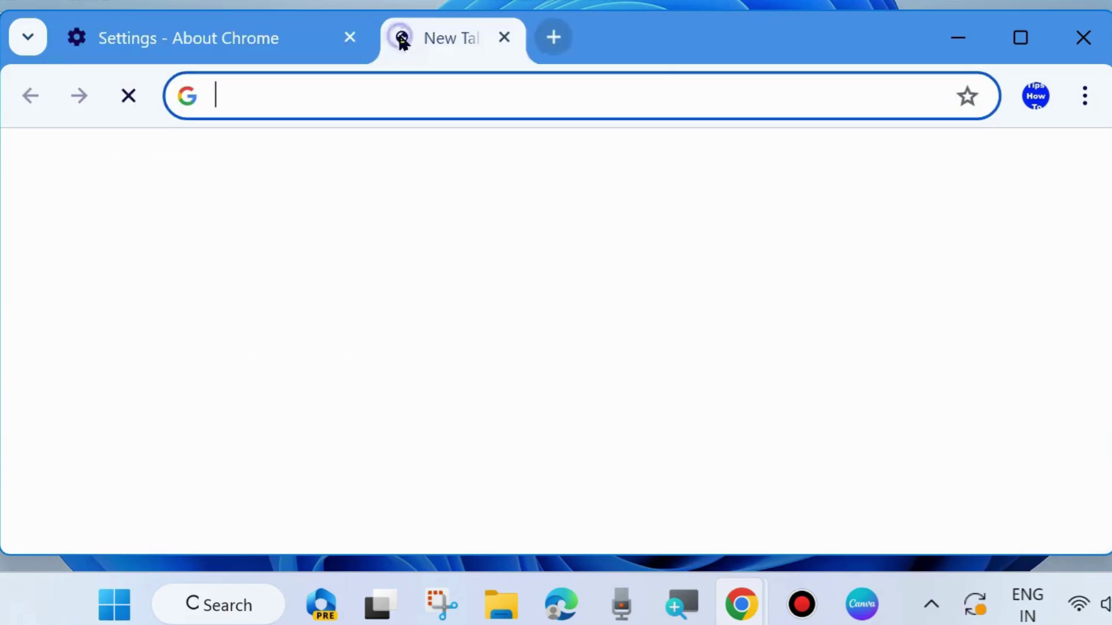
pyautogui.click(350, 37)
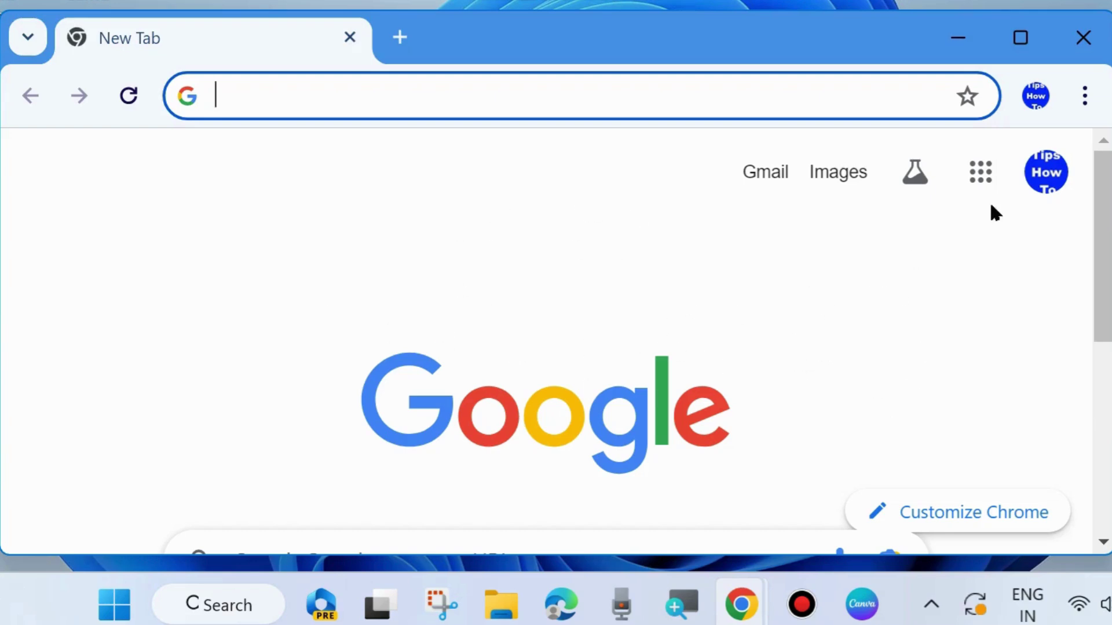
# Open the Reset settings section of the browser settings and bring up the confirmation for restoring settings to their original defaults
pyautogui.click(1085, 99)
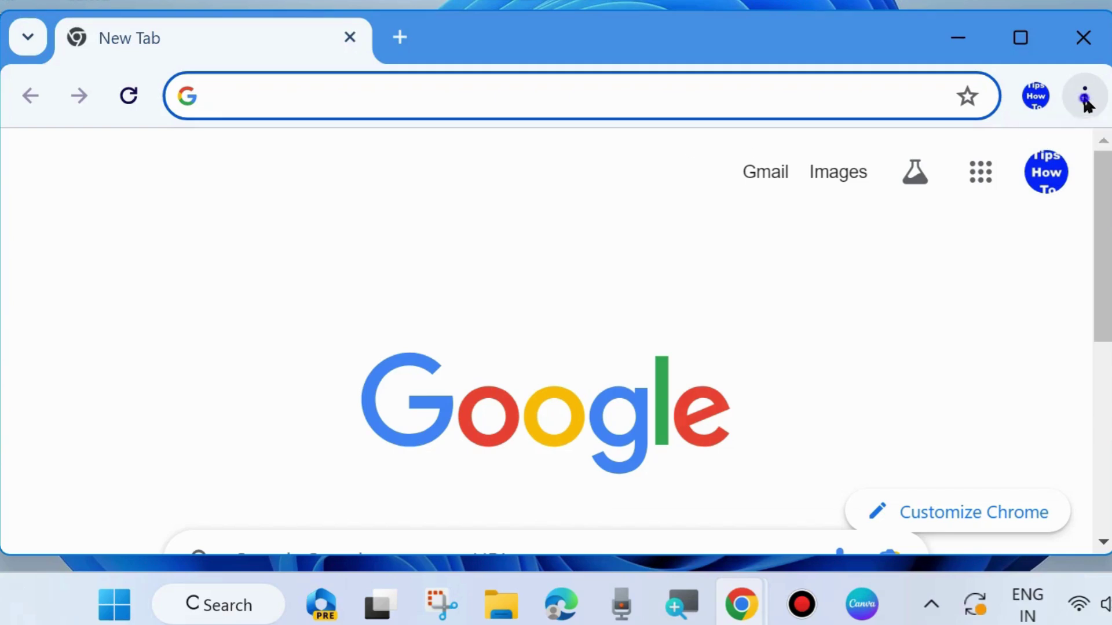
pyautogui.moveTo(858, 472)
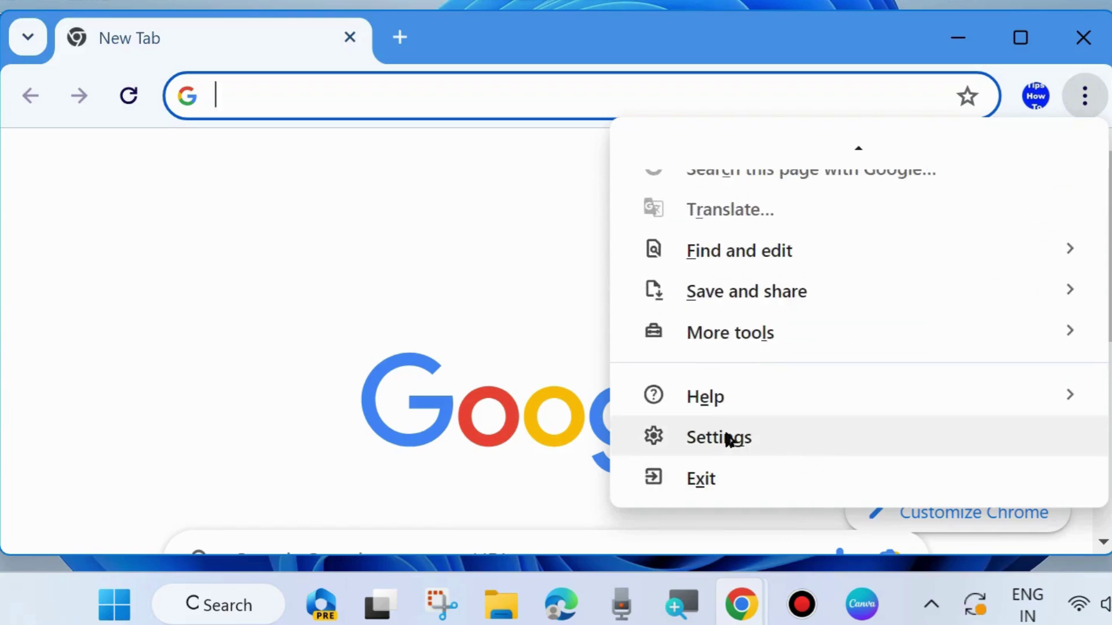
pyautogui.click(728, 439)
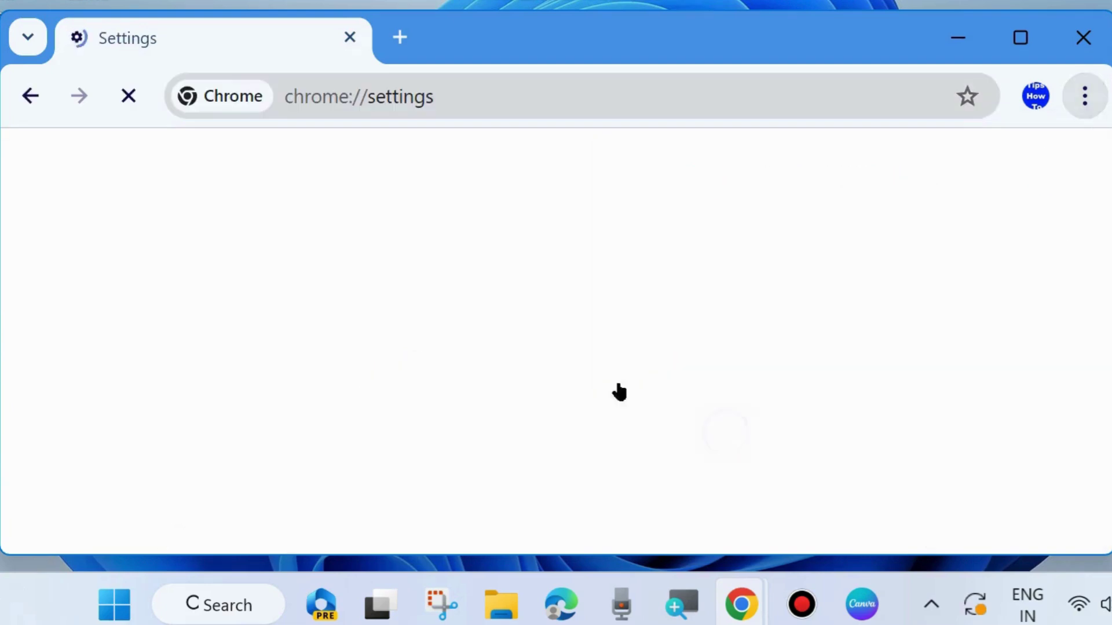
pyautogui.click(48, 168)
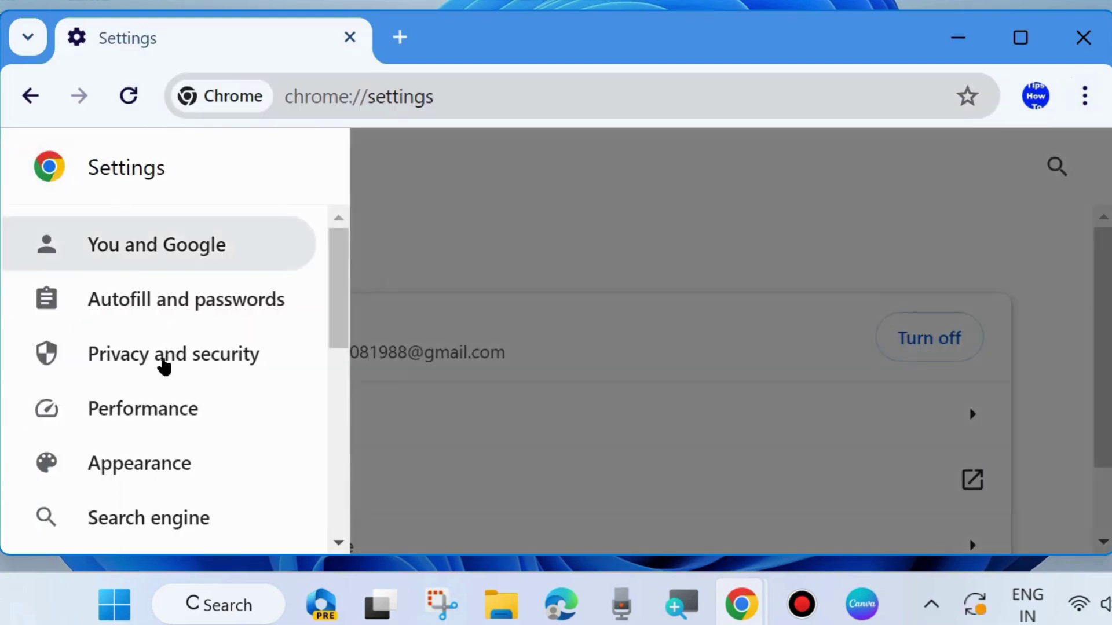
pyautogui.scroll(-4, 174, 452)
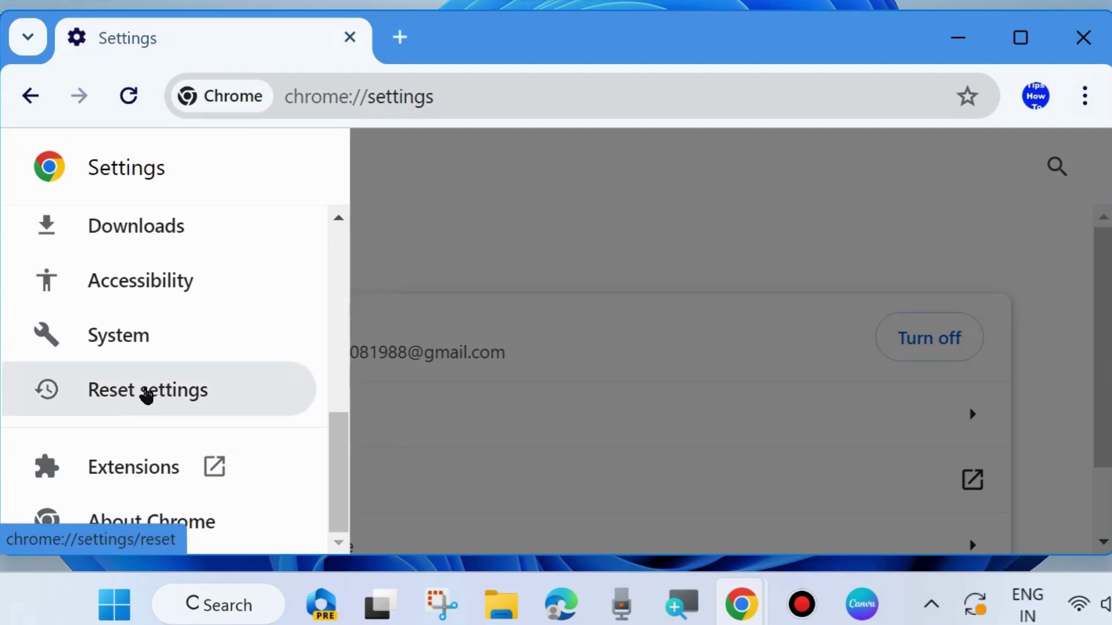
pyautogui.click(144, 392)
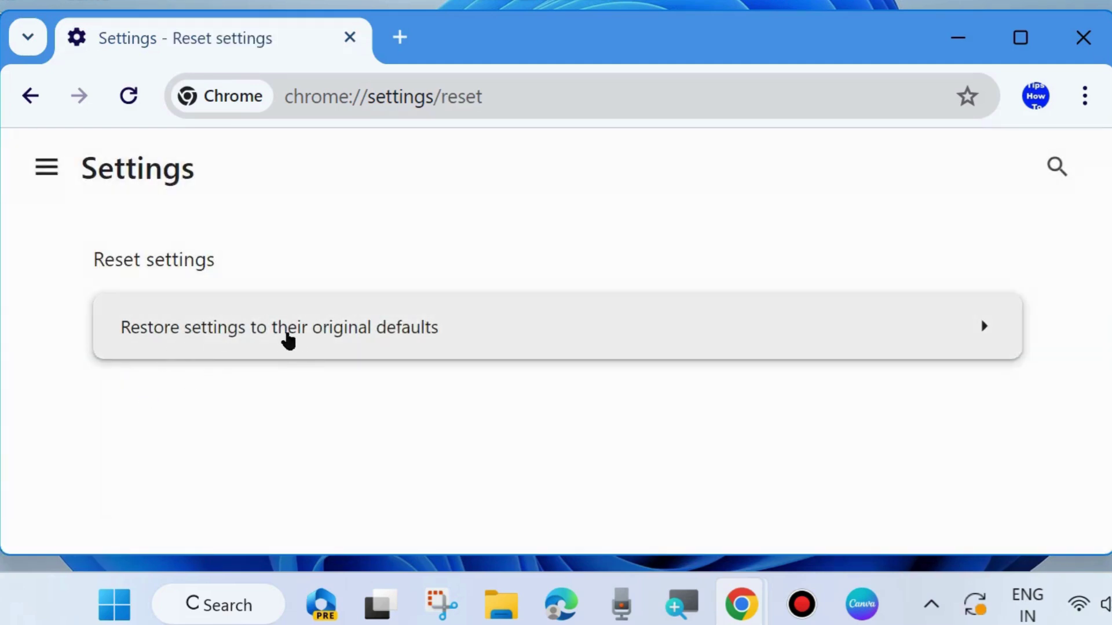
pyautogui.click(439, 335)
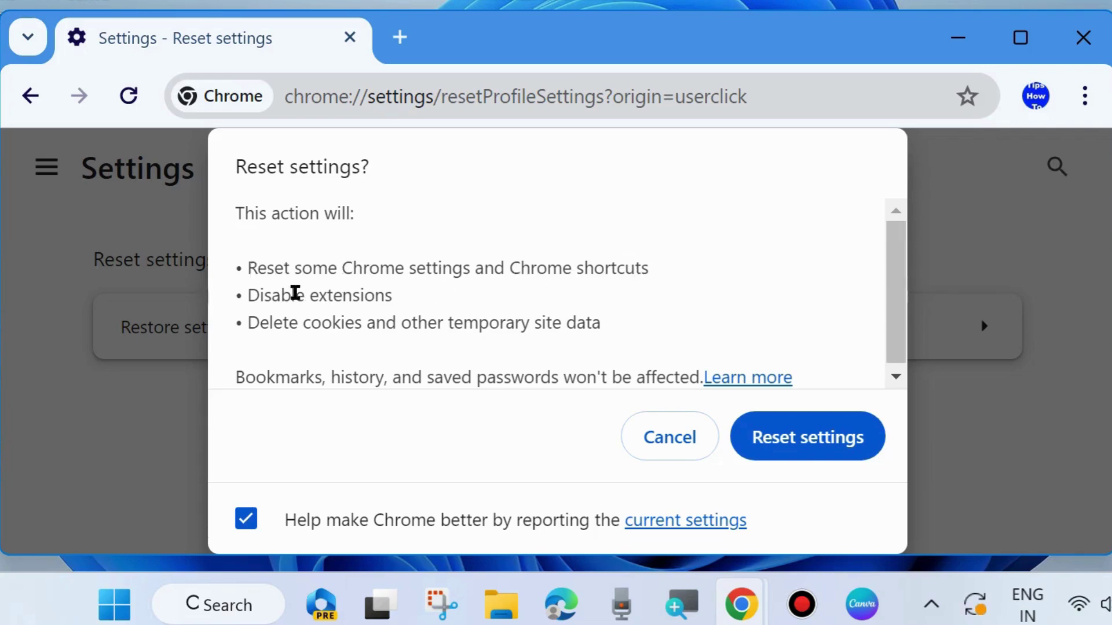
# Review what the reset does to extensions, cookies and temporary site data, and replace the Settings tab with a new tab without resetting
pyautogui.moveTo(245, 294); pyautogui.dragTo(403, 301)
pyautogui.click(401, 296)
pyautogui.moveTo(246, 322); pyautogui.dragTo(602, 346)
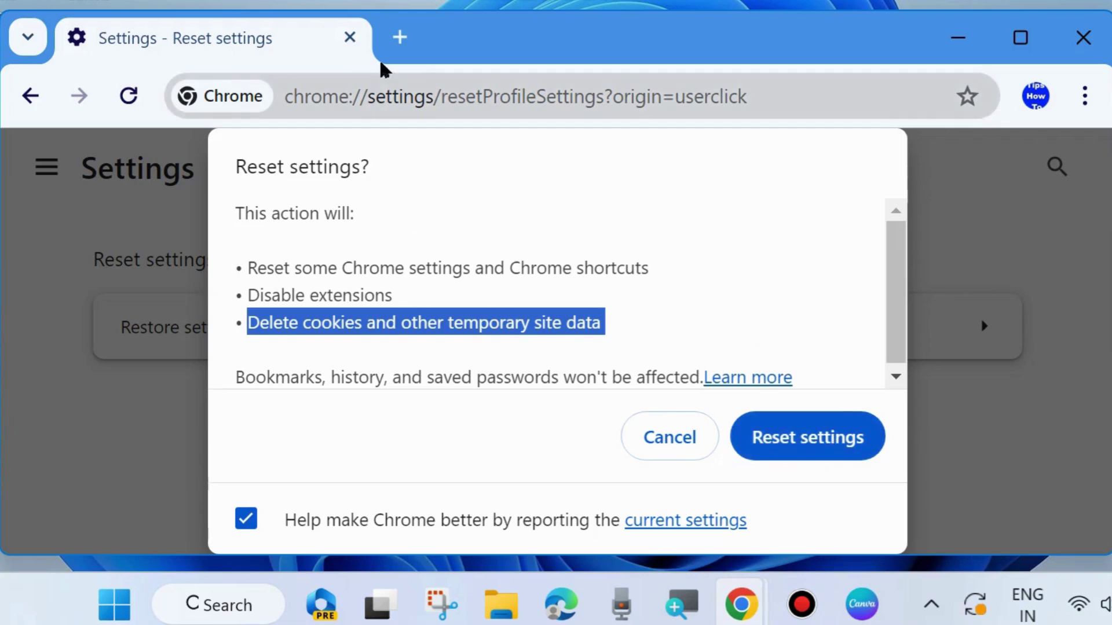
pyautogui.click(401, 40)
pyautogui.click(350, 37)
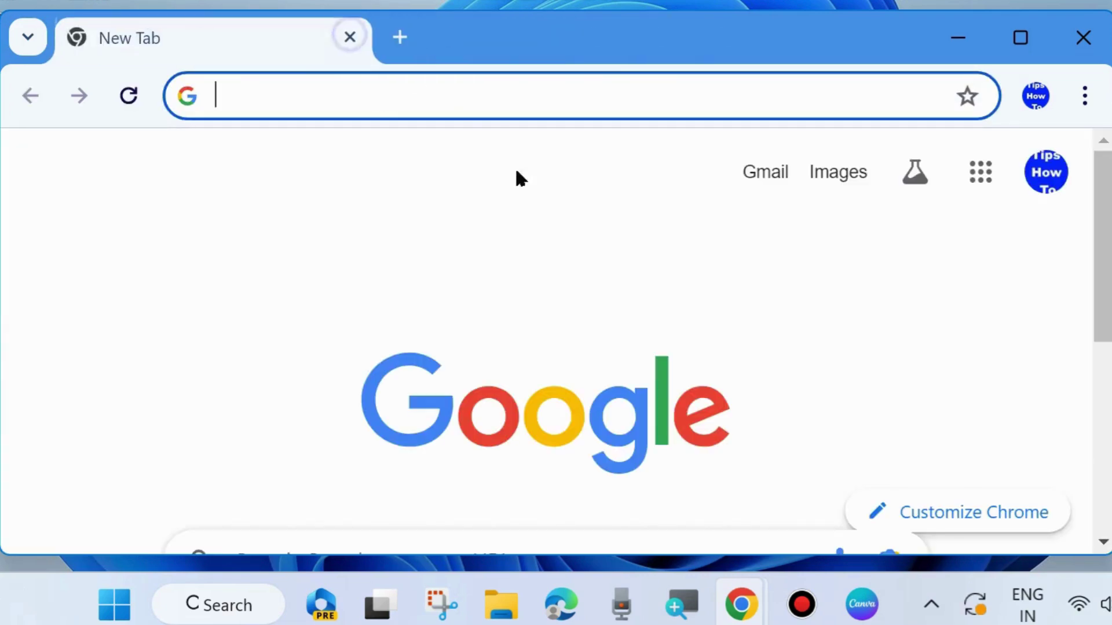